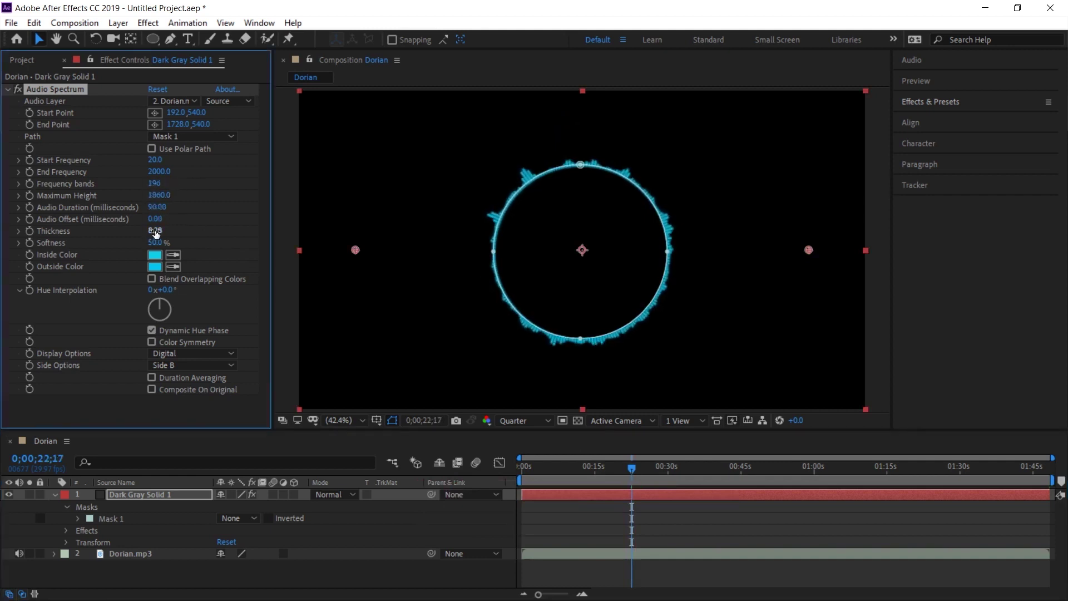
# - Set the spectrum Thickness to 9.98 and preview the animated turquoise ring
pyautogui.moveTo(154, 232); pyautogui.dragTo(167, 231)
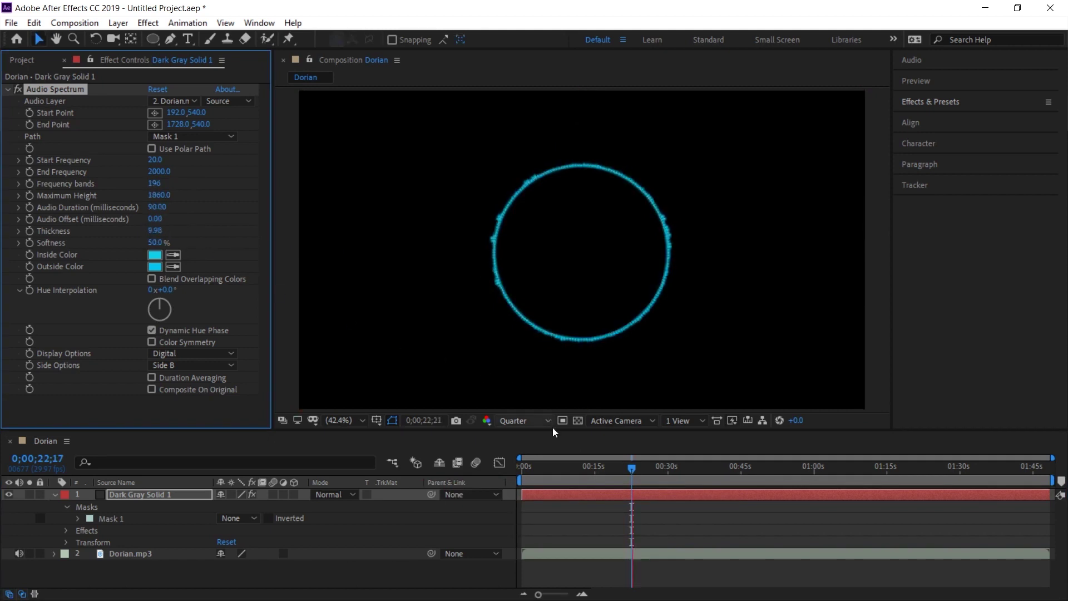
pyautogui.press('space')
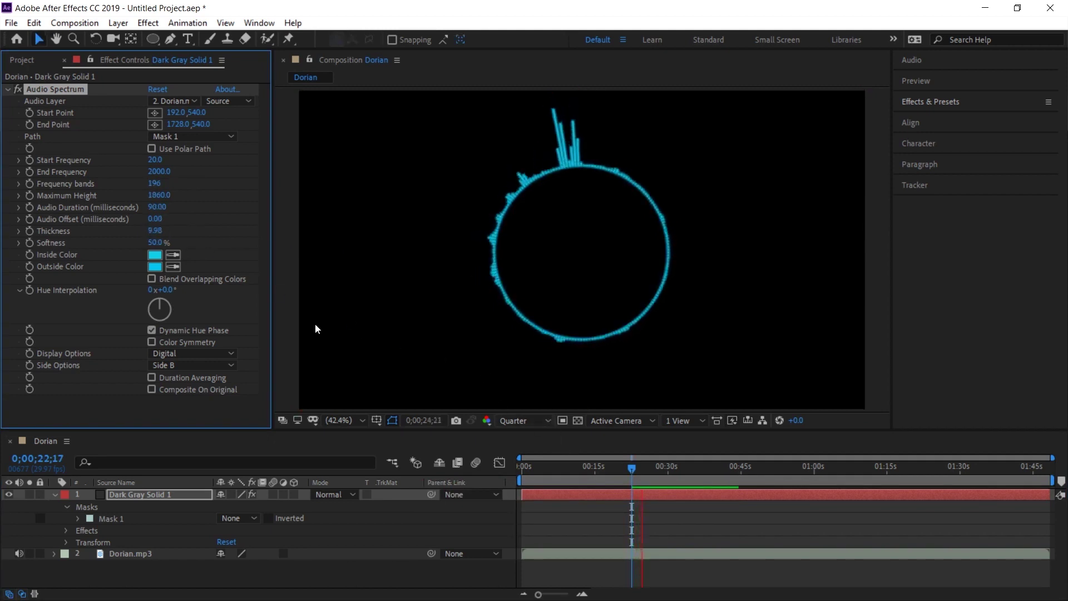
pyautogui.press('space')
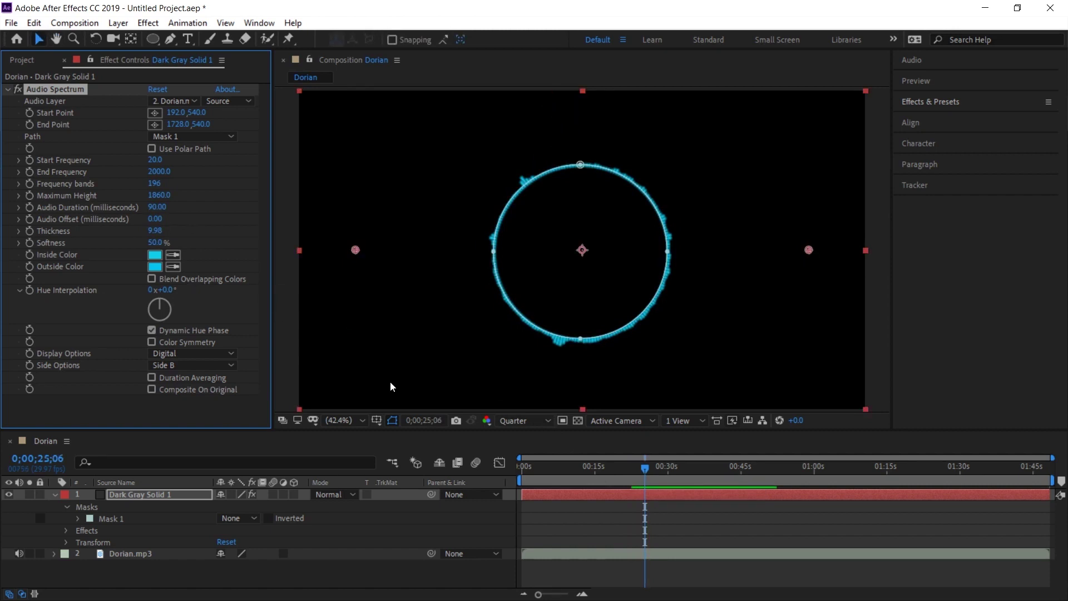
pyautogui.press('space')
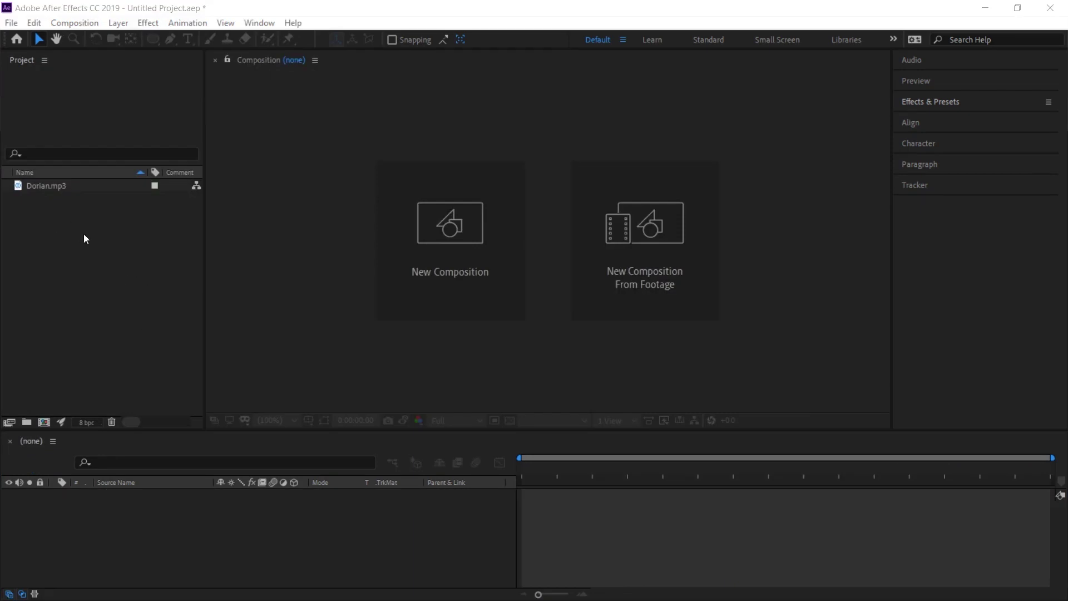
# - Drag Dorian.mp3 from the Project panel into the timeline to create the Dorian composition
pyautogui.click(103, 260)
pyautogui.rightClick(95, 242)
pyautogui.moveTo(167, 309)
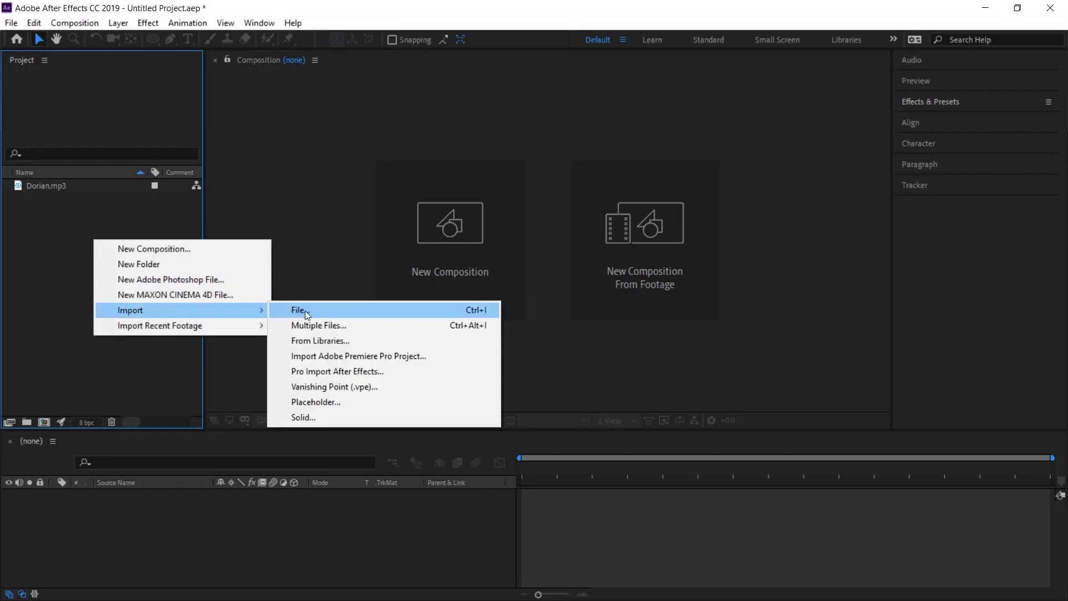
pyautogui.moveTo(46, 186); pyautogui.dragTo(193, 514)
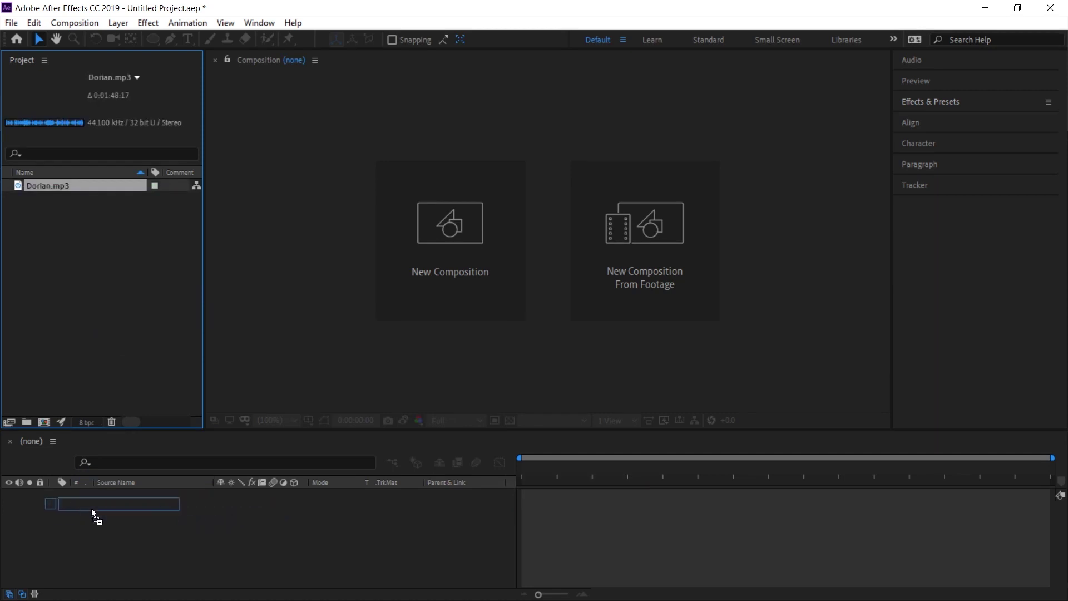
pyautogui.moveTo(193, 513); pyautogui.dragTo(92, 534)
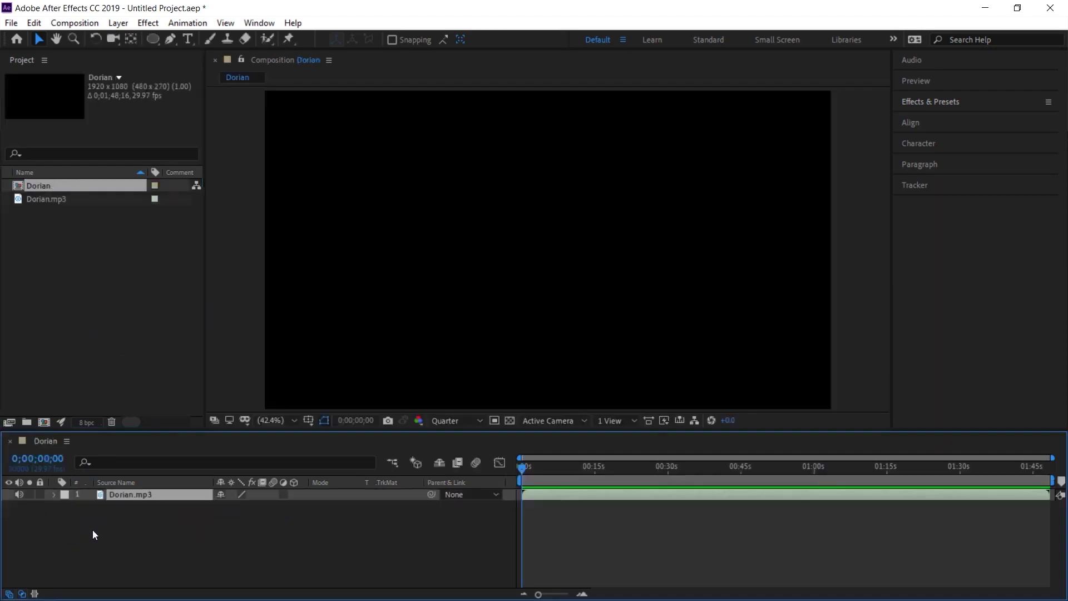
pyautogui.click(84, 24)
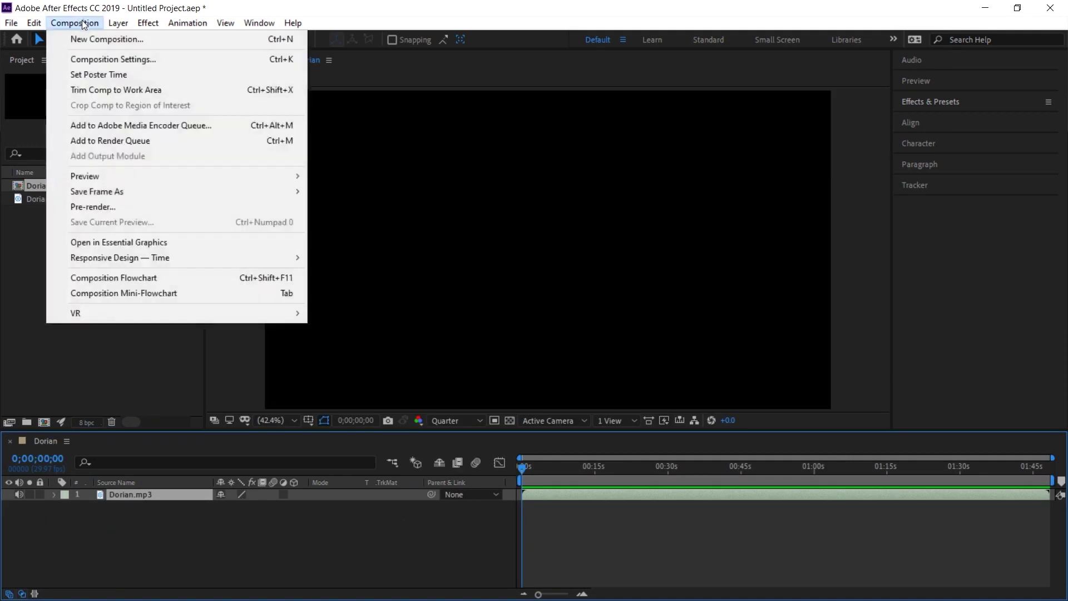
# - Add a full-frame Dark Gray Solid 1 layer above Dorian.mp3 via New > Solid with default settings
pyautogui.click(115, 59)
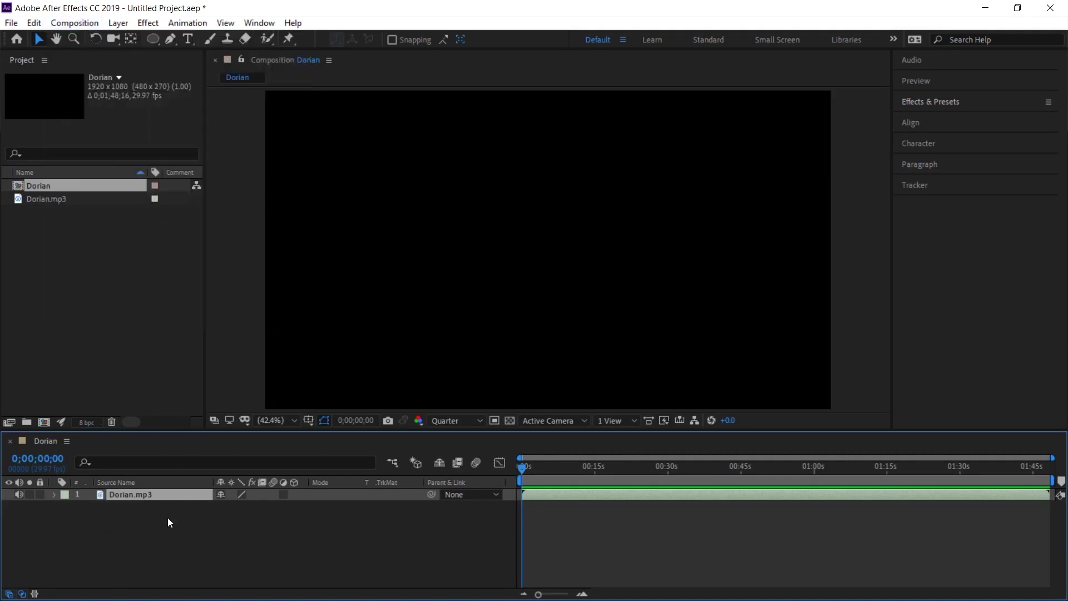
pyautogui.click(169, 541)
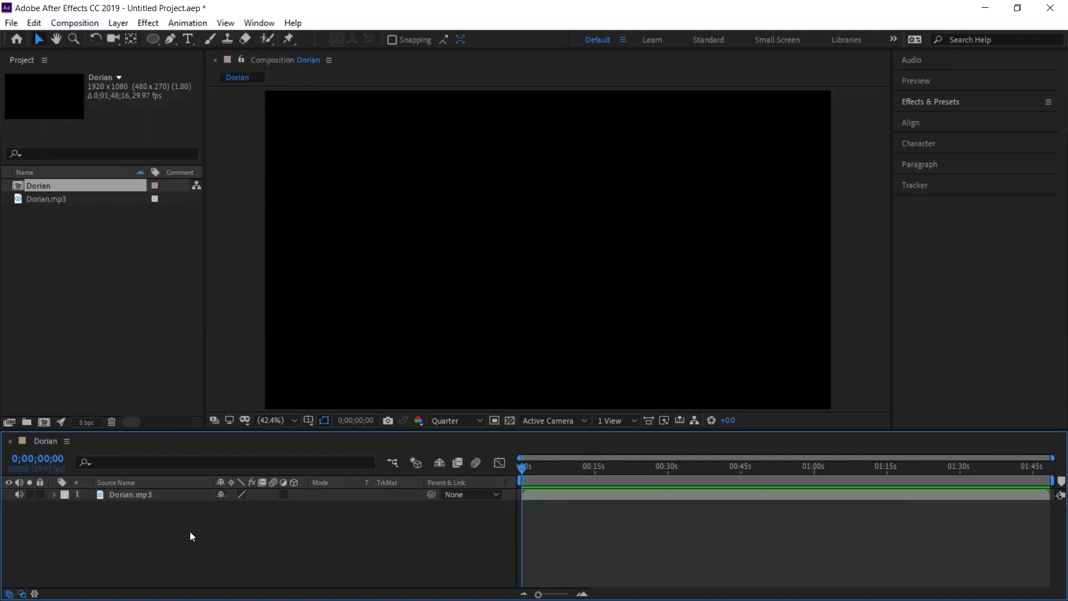
pyautogui.rightClick(190, 531)
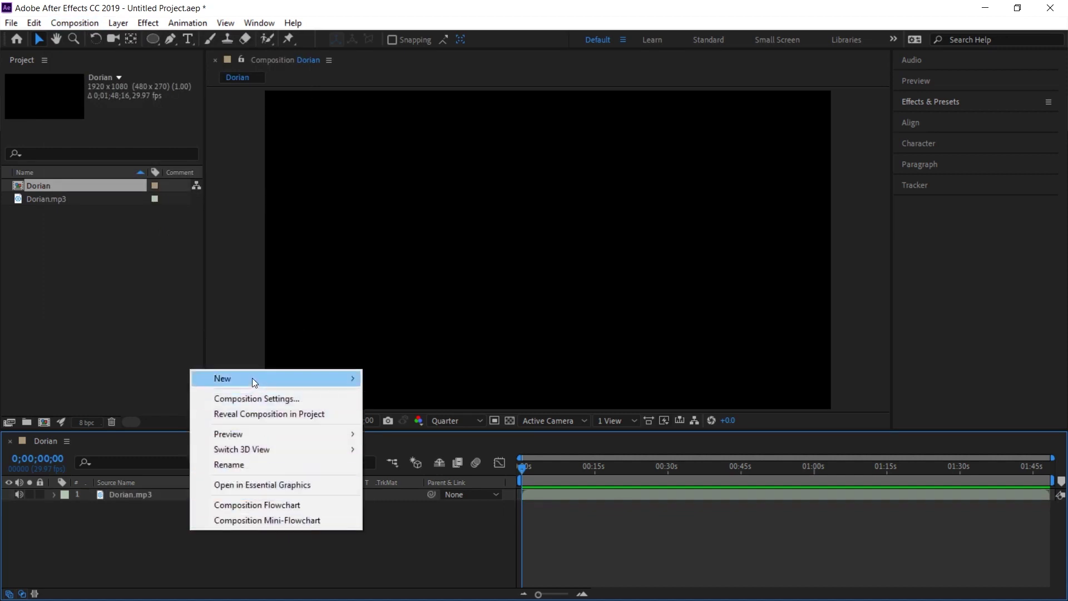
pyautogui.moveTo(223, 378)
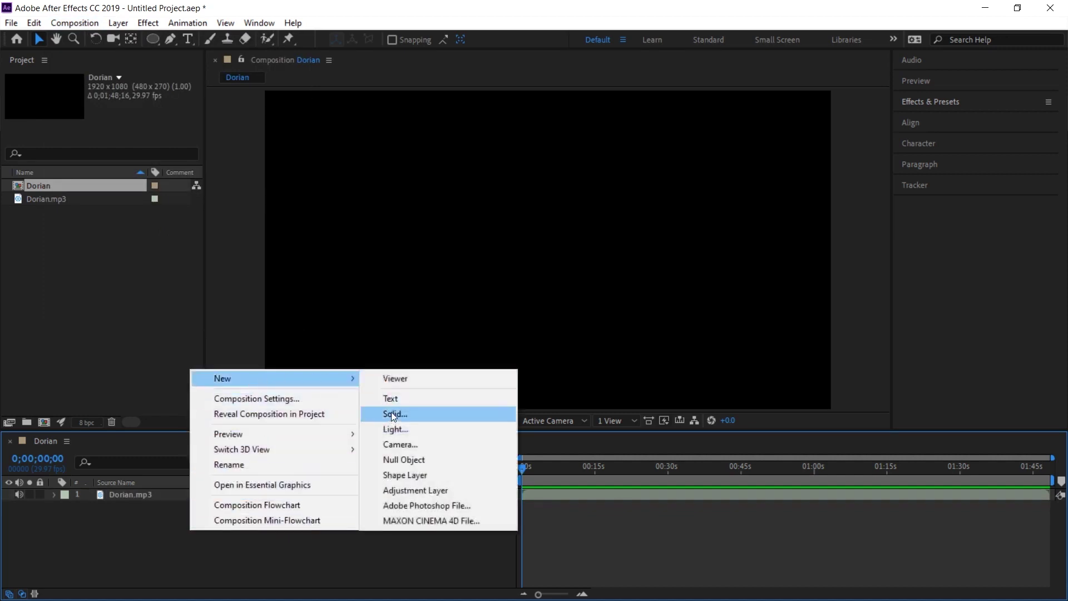
pyautogui.click(390, 413)
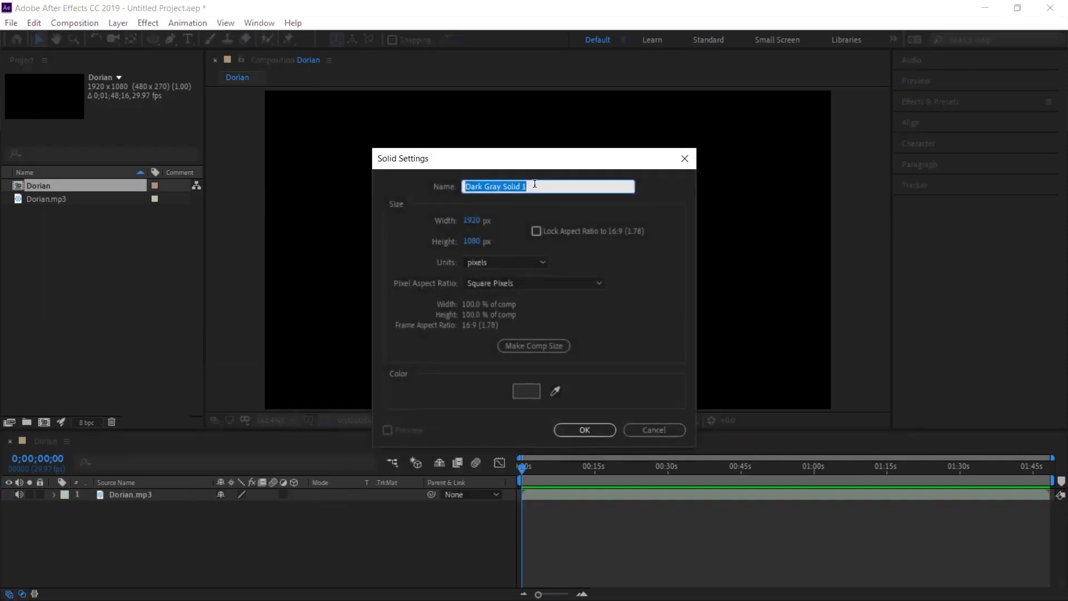
pyautogui.click(587, 430)
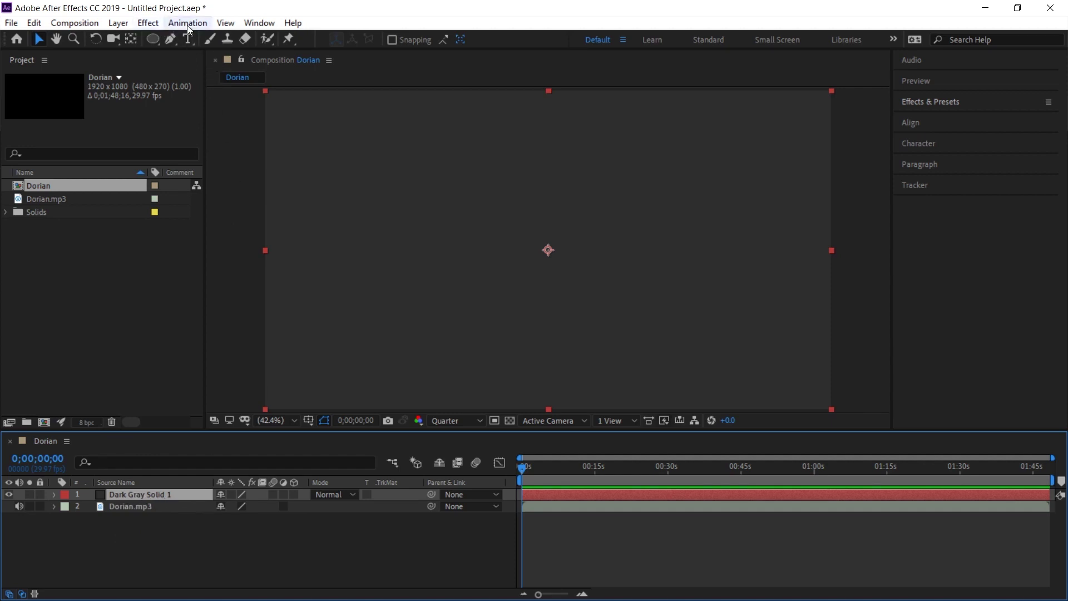
# - Apply Effect > Generate > Audio Spectrum to the selected solid layer
pyautogui.click(148, 22)
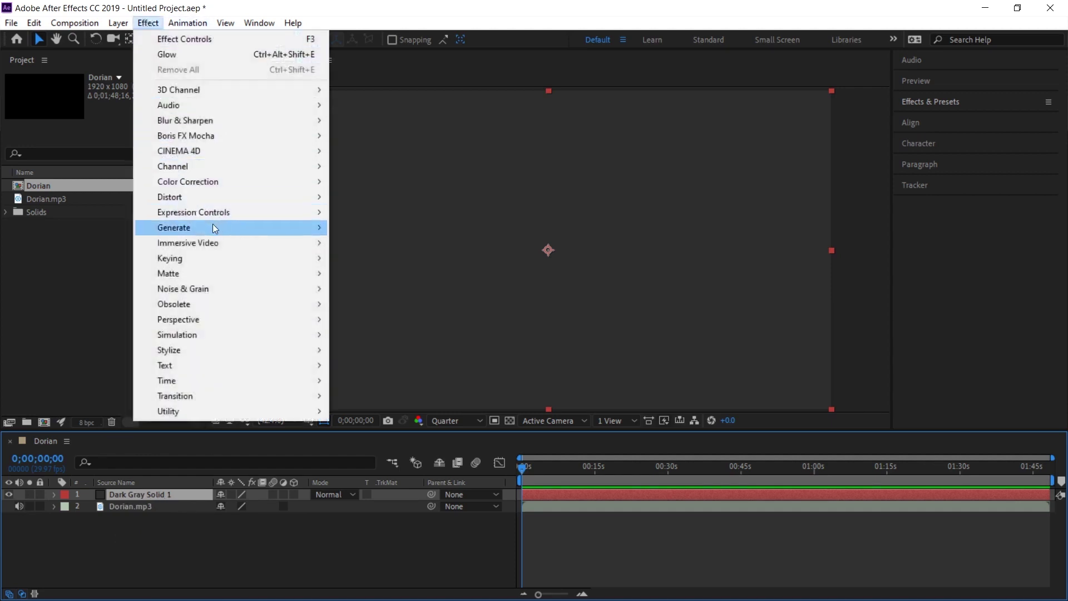
pyautogui.moveTo(173, 227)
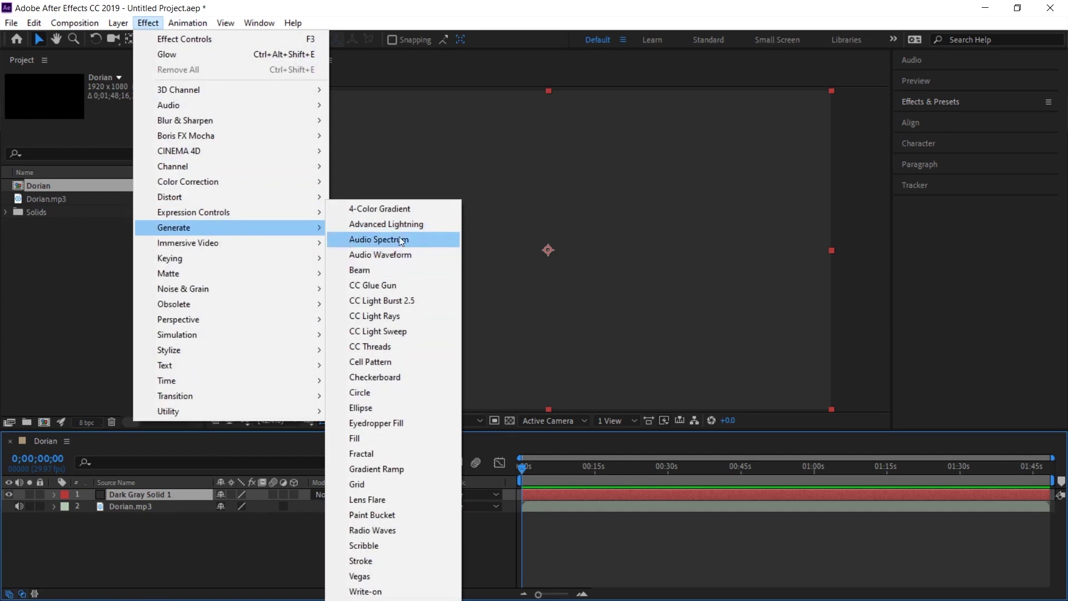
pyautogui.click(375, 238)
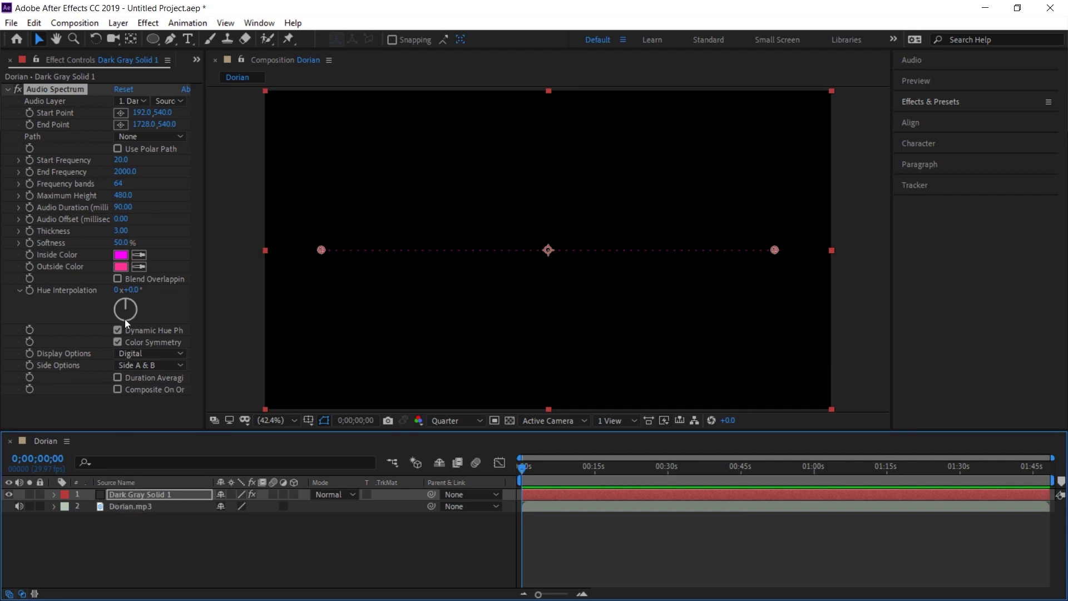
# - Widen Effect Controls and set the spectrum's Audio Layer to 2. Dorian.mp3
pyautogui.click(194, 376)
pyautogui.moveTo(204, 183); pyautogui.dragTo(273, 183)
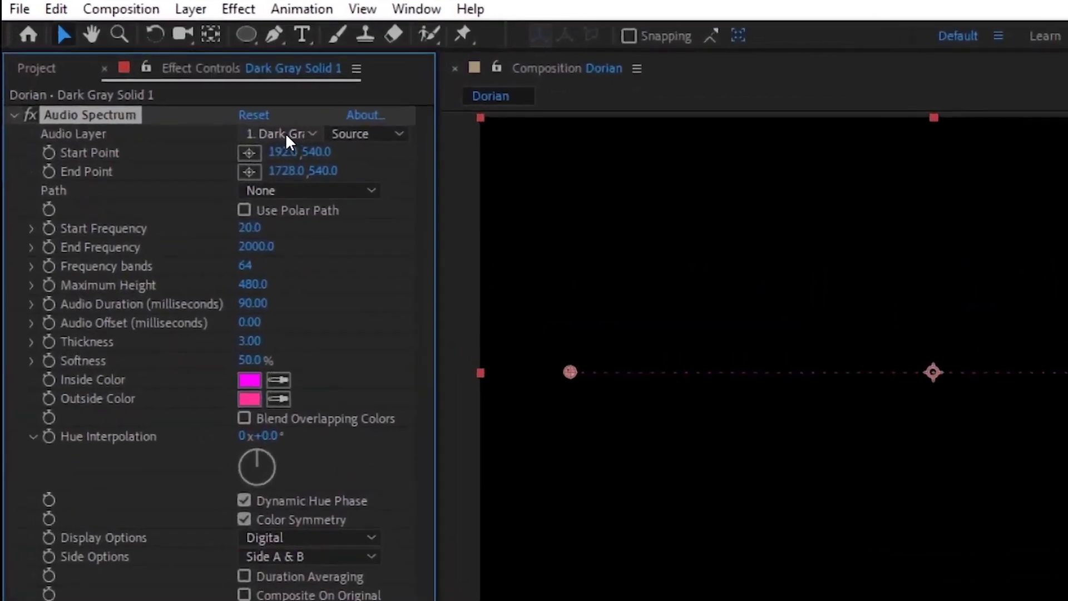
pyautogui.click(173, 102)
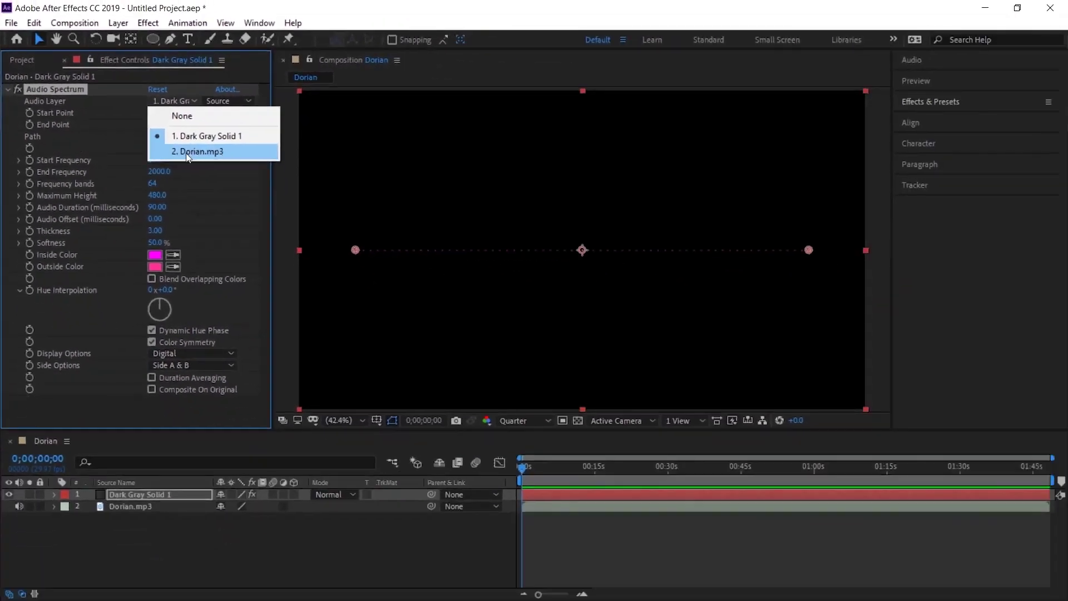
pyautogui.click(208, 152)
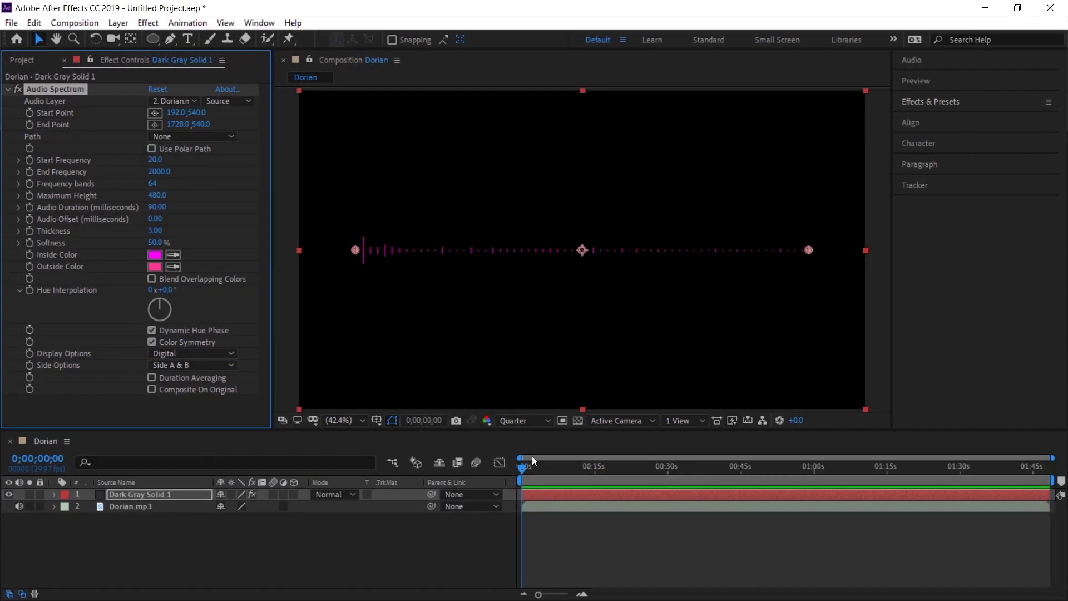
# - Deselect the solid and preview the magenta spectrum bars, then stop and reposition the time
pyautogui.click(407, 538)
pyautogui.press('space')
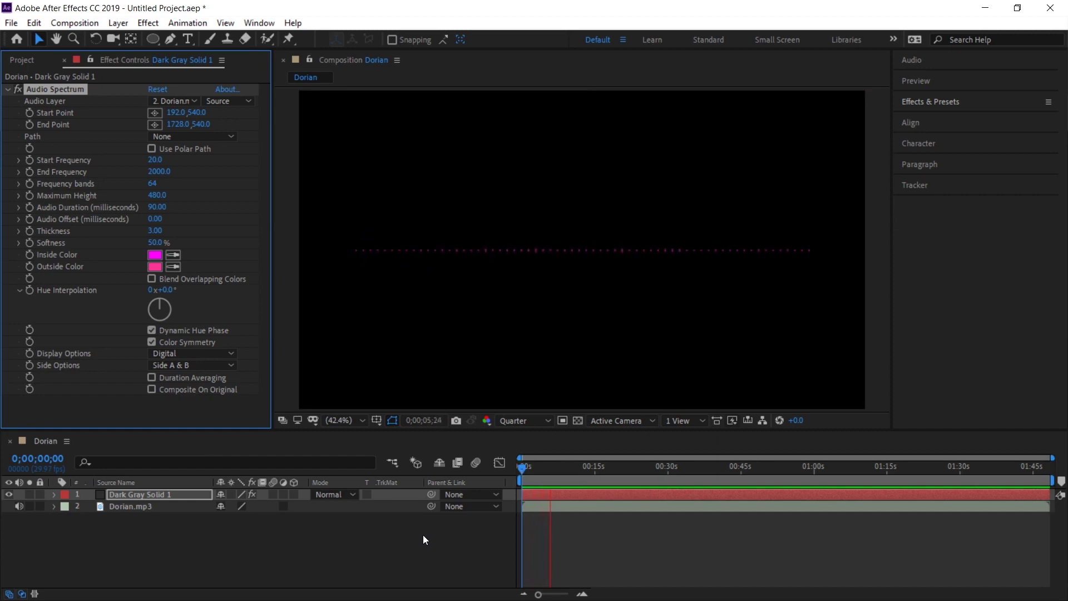
pyautogui.moveTo(554, 465); pyautogui.dragTo(514, 464)
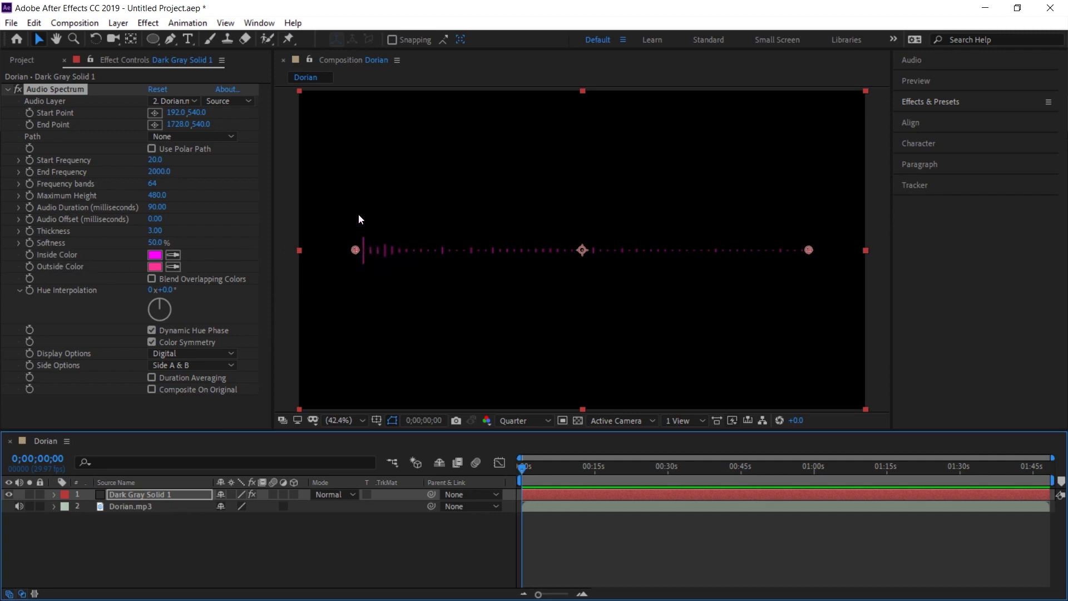
# - Set the spectrum's Inside Color to white, then change it to a cyan shade
pyautogui.click(154, 255)
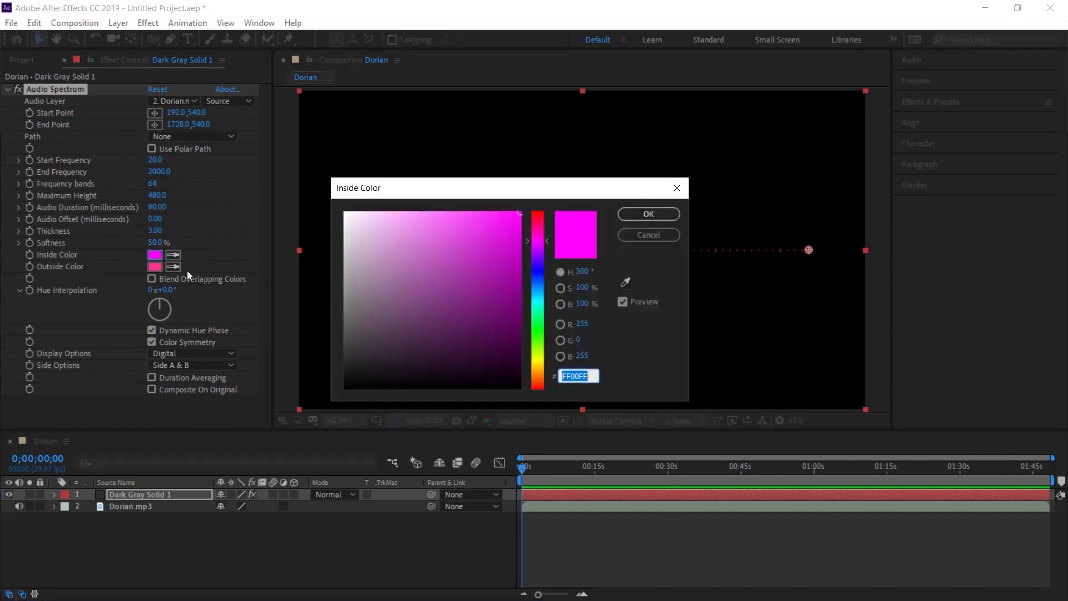
pyautogui.click(347, 216)
pyautogui.click(649, 214)
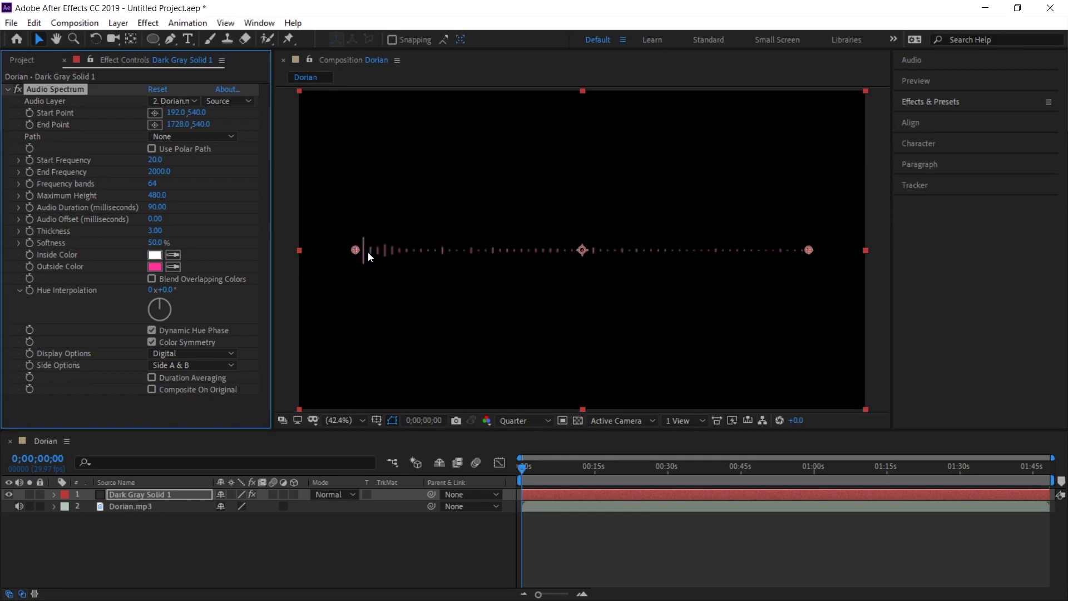
pyautogui.click(155, 256)
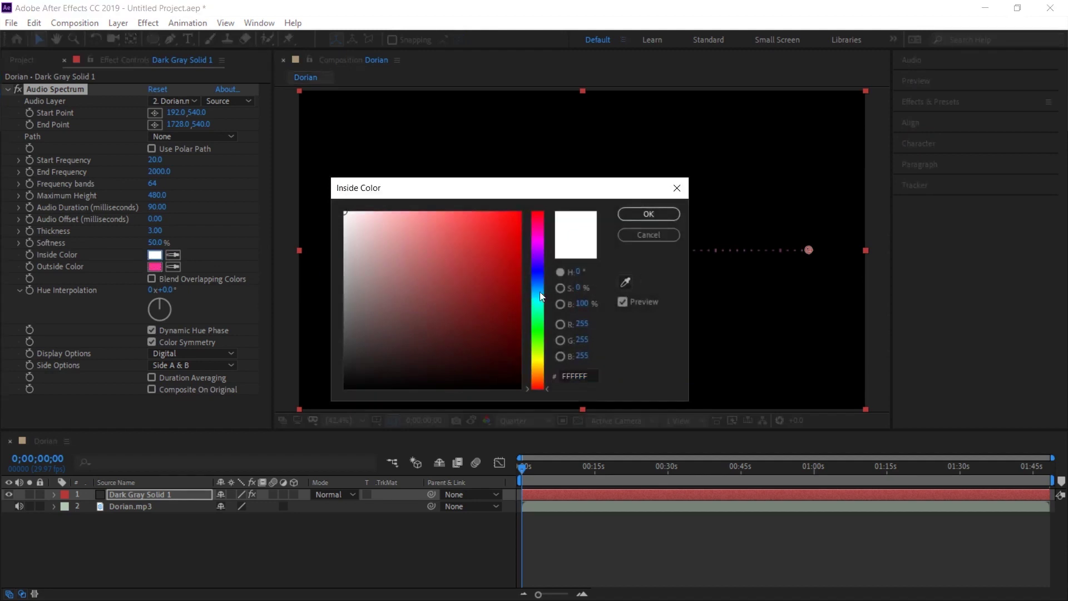
pyautogui.click(535, 295)
pyautogui.click(507, 225)
pyautogui.click(649, 215)
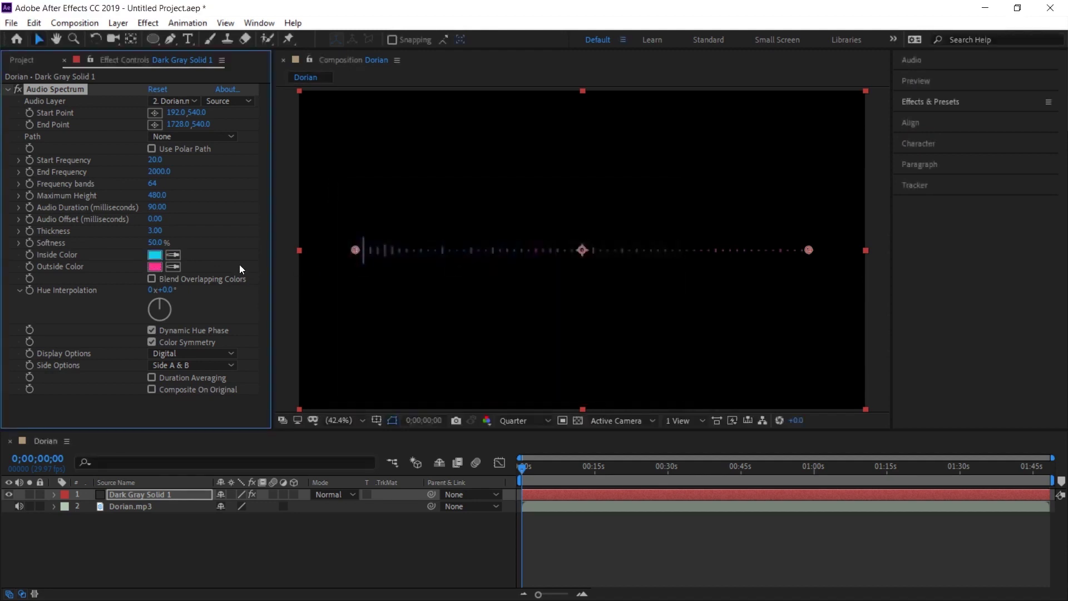
# - Set the spectrum's Outside Color to a matching cyan shade
pyautogui.click(154, 266)
pyautogui.click(534, 286)
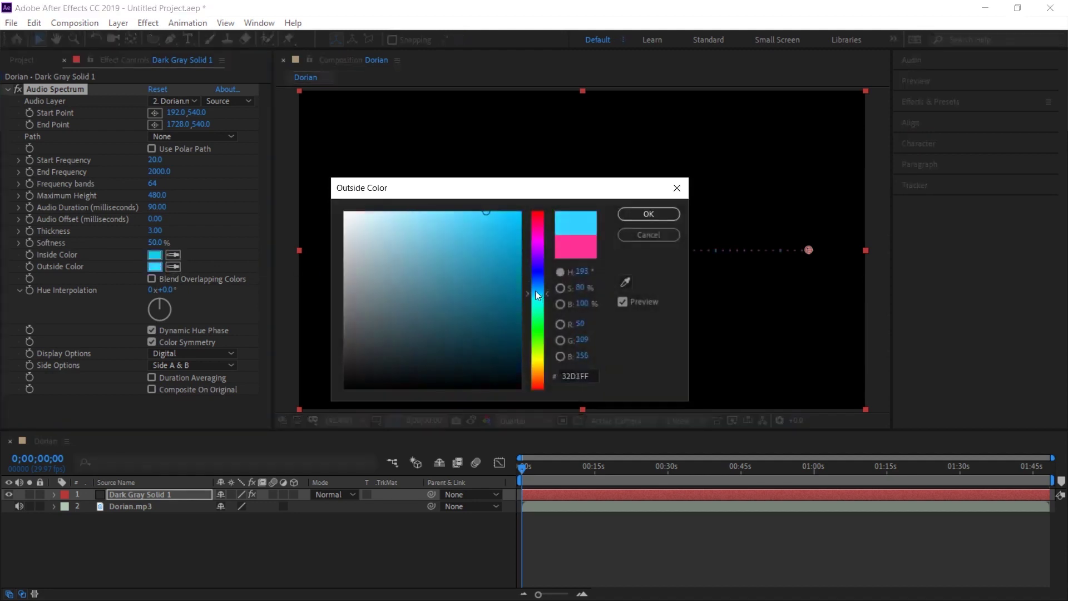
pyautogui.click(516, 225)
pyautogui.click(538, 284)
pyautogui.click(516, 226)
pyautogui.click(649, 214)
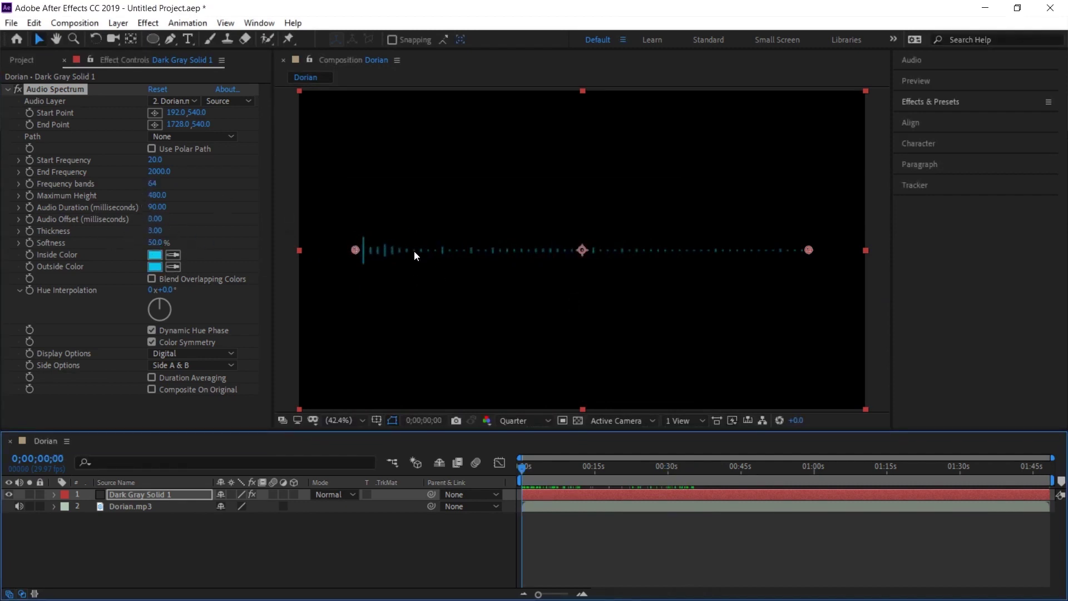
# - Raise Frequency bands to 198 and Maximum Height to 1860, then preview the taller waveform
pyautogui.moveTo(152, 184); pyautogui.dragTo(383, 257)
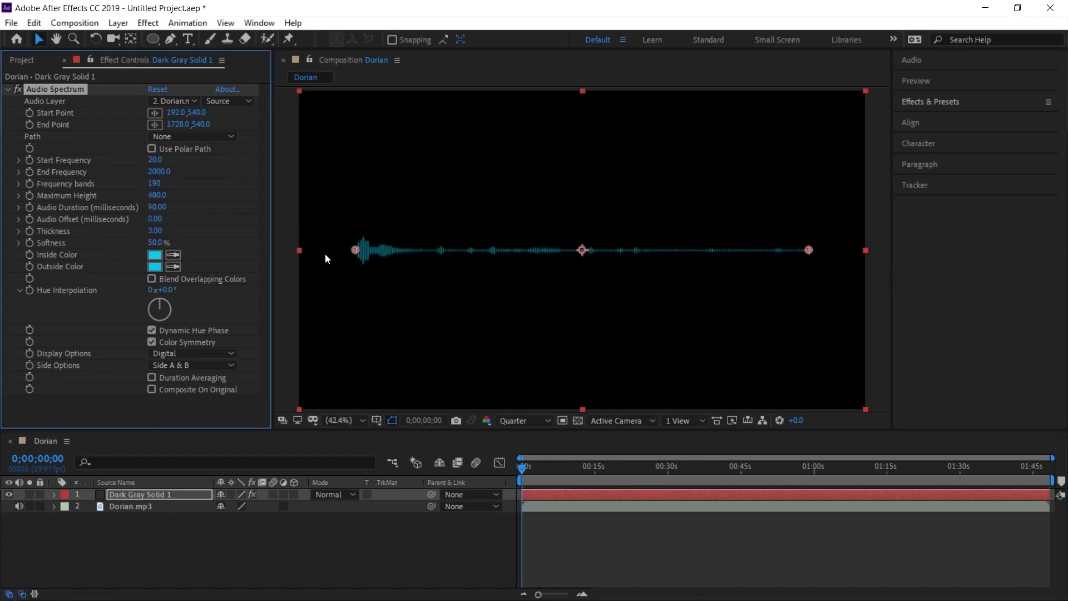
pyautogui.moveTo(522, 470); pyautogui.dragTo(522, 477)
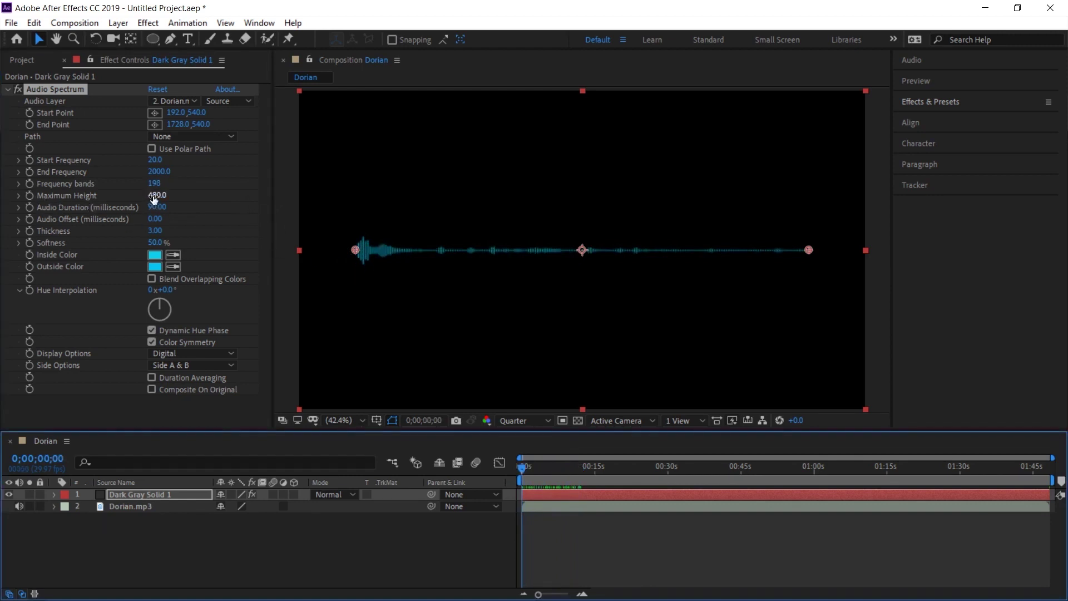
pyautogui.moveTo(154, 198); pyautogui.dragTo(267, 200)
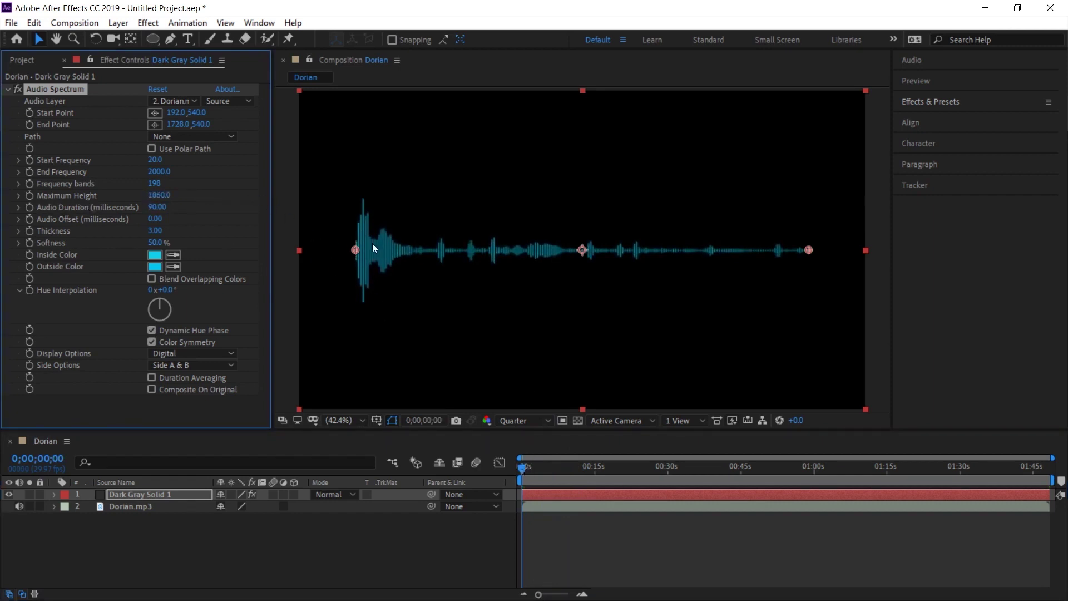
pyautogui.click(521, 468)
pyautogui.press('space')
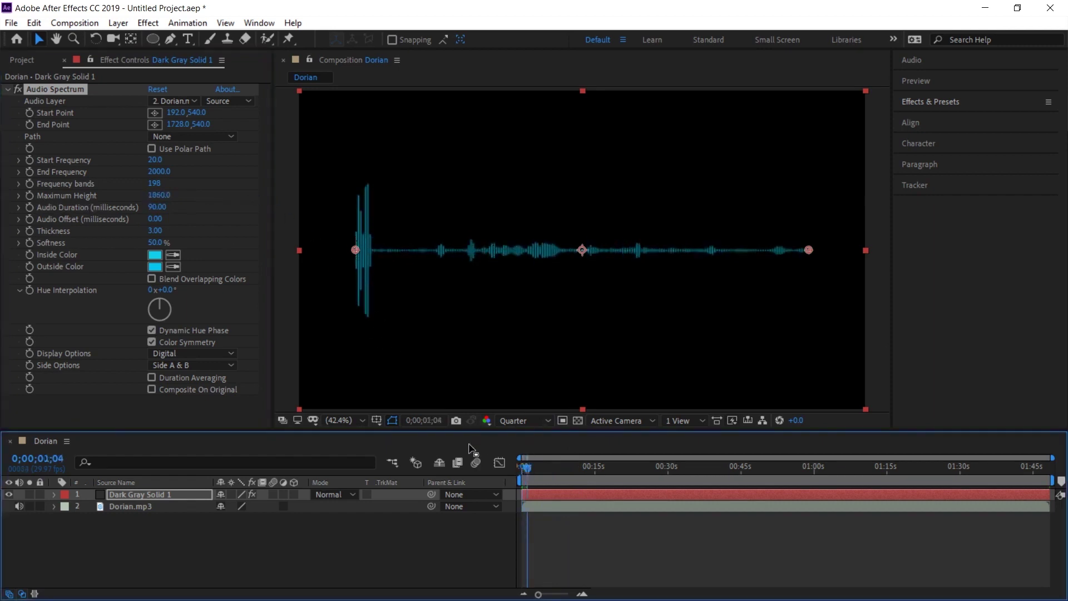
pyautogui.press('space')
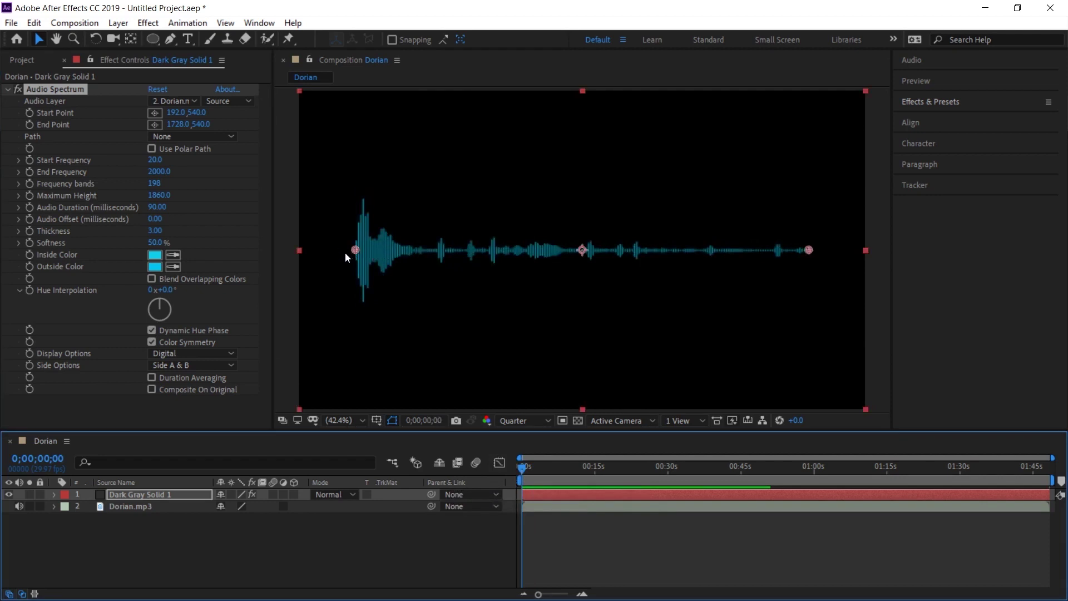
# - Raise the spectrum Thickness from 3.00 to about 8.28 and scrub time to check the bars
pyautogui.click(18, 230)
pyautogui.moveTo(51, 251); pyautogui.dragTo(73, 251)
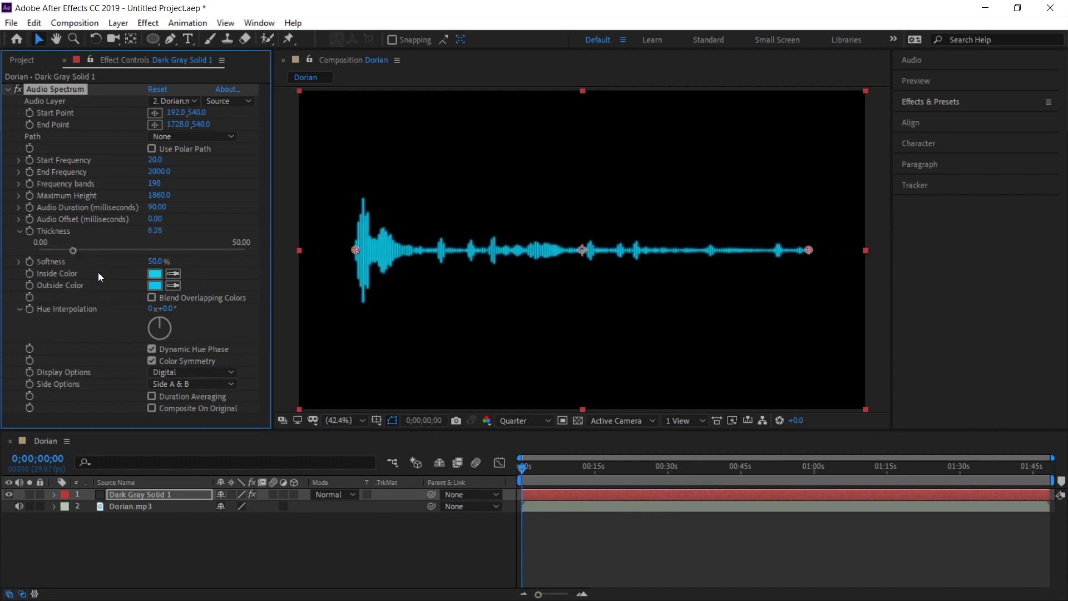
pyautogui.moveTo(522, 467)
pyautogui.mouseDown()
pyautogui.moveTo(559, 469)
pyautogui.moveTo(522, 470)
pyautogui.mouseUp()
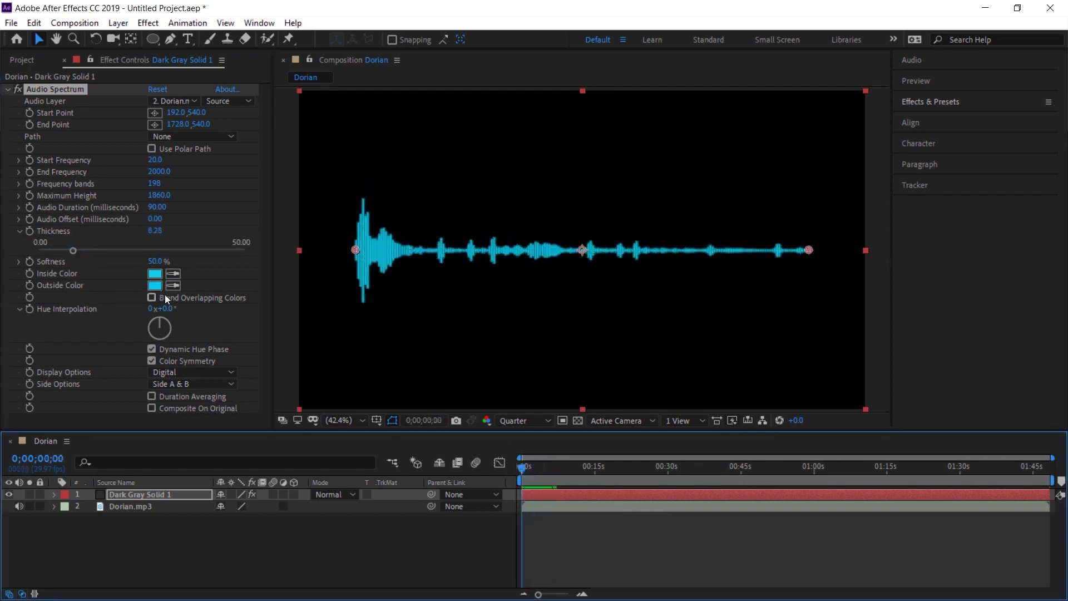
# - Collapse the Thickness slider and focus the composition viewer
pyautogui.click(20, 230)
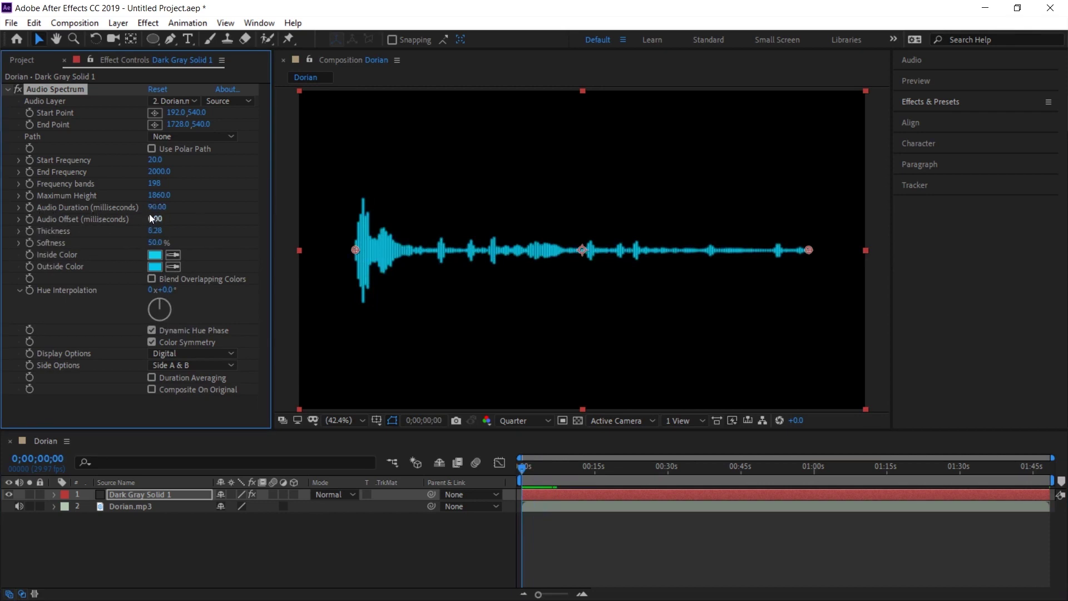
pyautogui.click(373, 252)
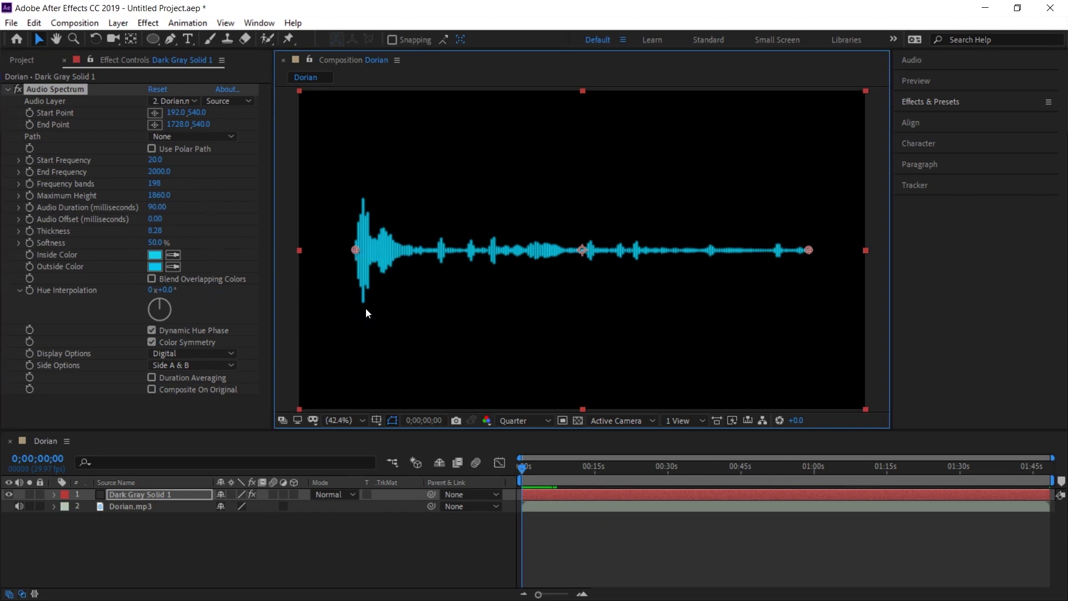
pyautogui.click(199, 365)
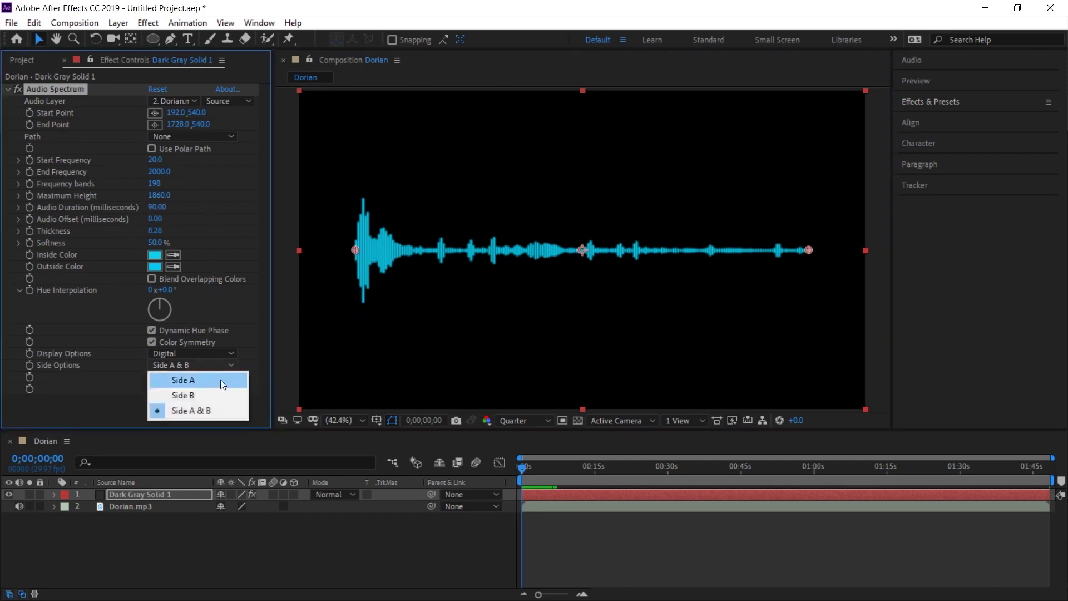
pyautogui.click(213, 379)
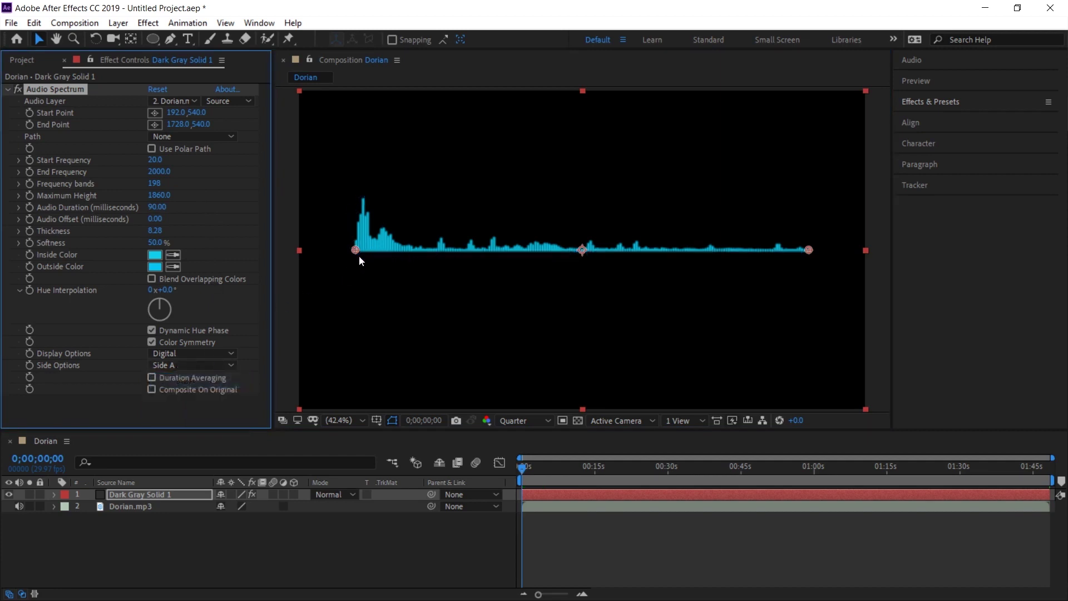
pyautogui.click(196, 364)
pyautogui.click(205, 394)
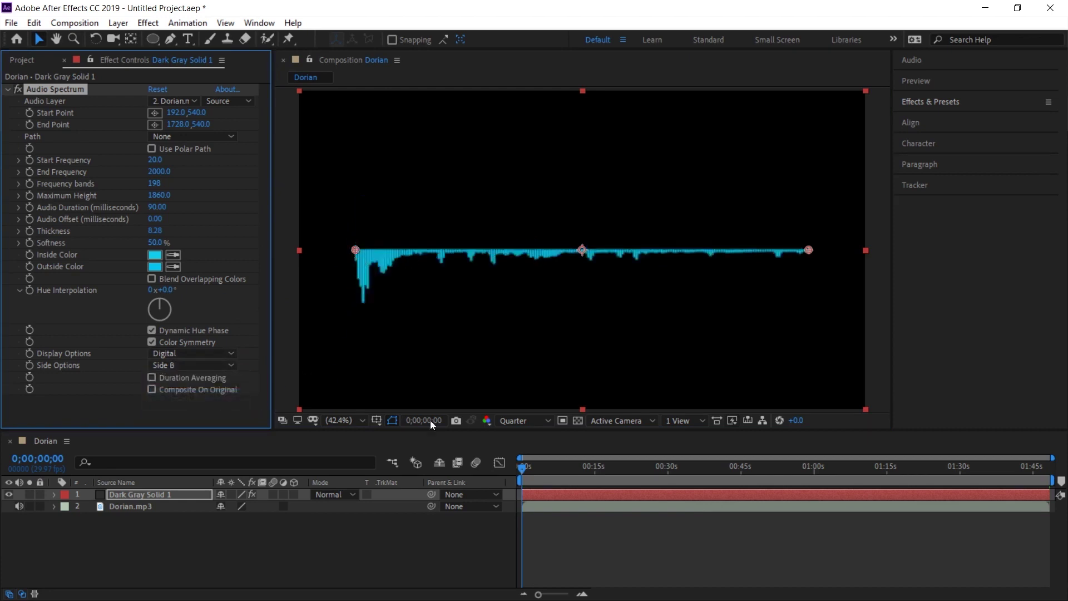
pyautogui.moveTo(523, 467)
pyautogui.mouseDown()
pyautogui.moveTo(599, 474)
pyautogui.moveTo(522, 474)
pyautogui.mouseUp()
pyautogui.click(196, 364)
pyautogui.click(201, 408)
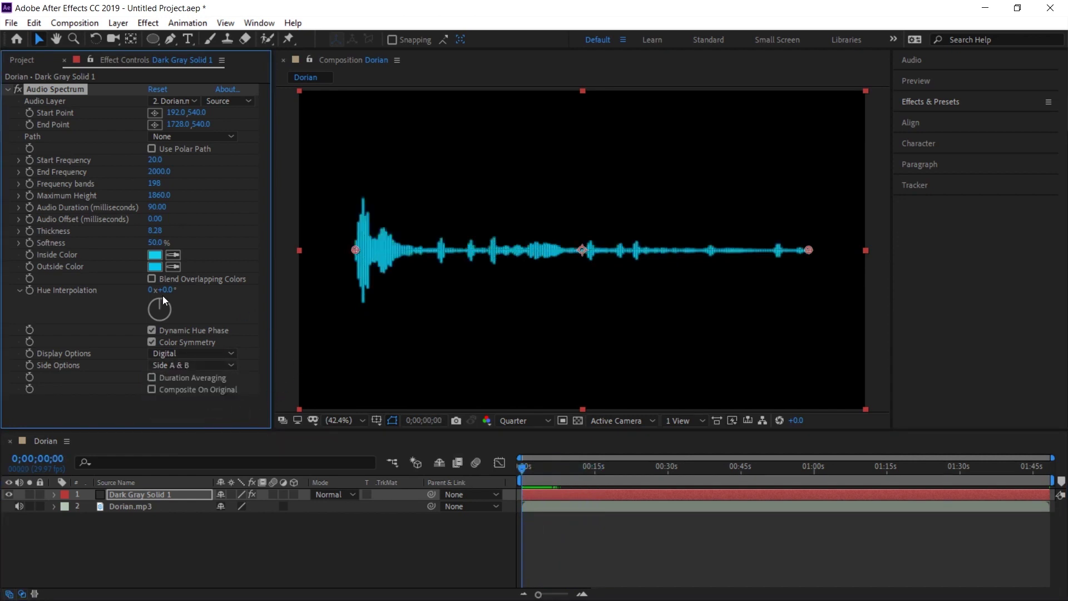
# - Try a blue Hue Interpolation shift, undo it and preview the cyan spectrum
pyautogui.moveTo(165, 307)
pyautogui.mouseDown()
pyautogui.moveTo(168, 296)
pyautogui.moveTo(184, 301)
pyautogui.moveTo(134, 308)
pyautogui.moveTo(140, 295)
pyautogui.moveTo(133, 305)
pyautogui.moveTo(166, 329)
pyautogui.mouseUp()
pyautogui.hotkey('ctrl', 'z')
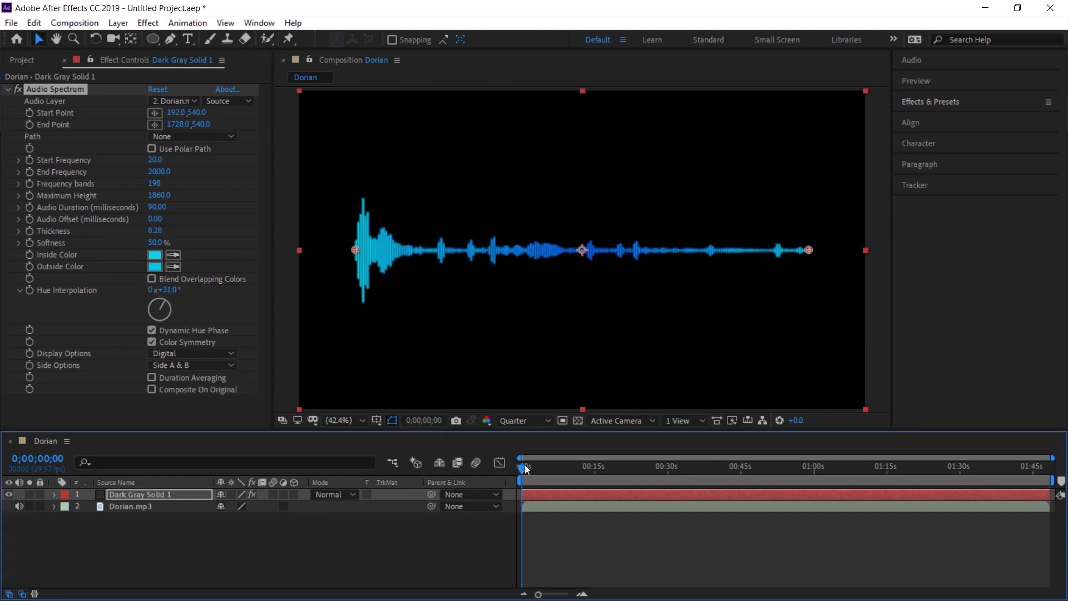
pyautogui.click(520, 452)
pyautogui.press('space')
# - Disable Symmetric, try a rainbow hue gradient across the waveform and undo back to solid cyan
pyautogui.click(150, 343)
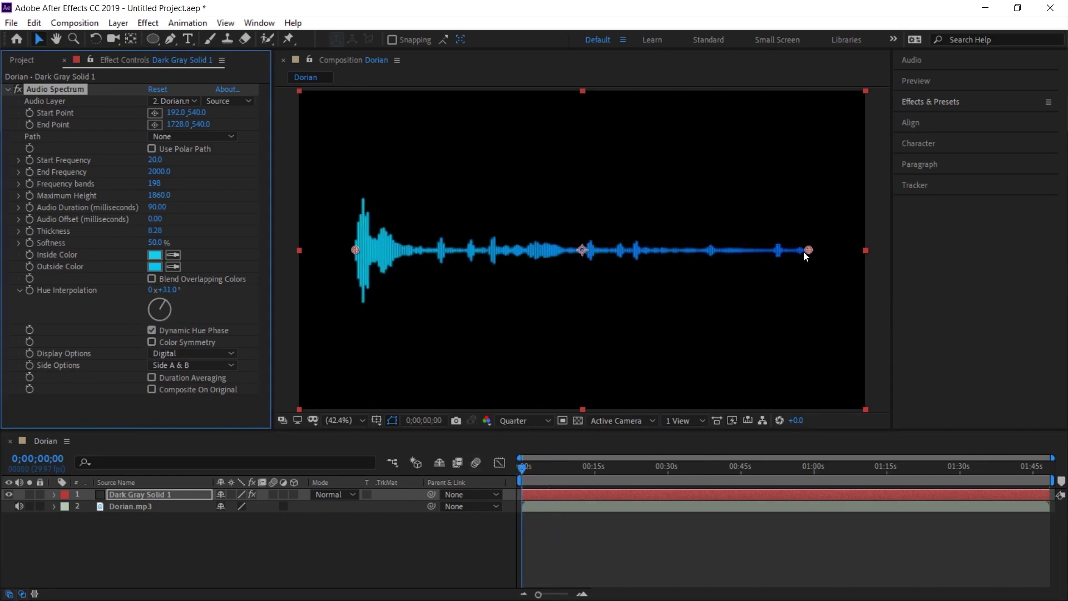
pyautogui.moveTo(170, 303); pyautogui.dragTo(135, 327)
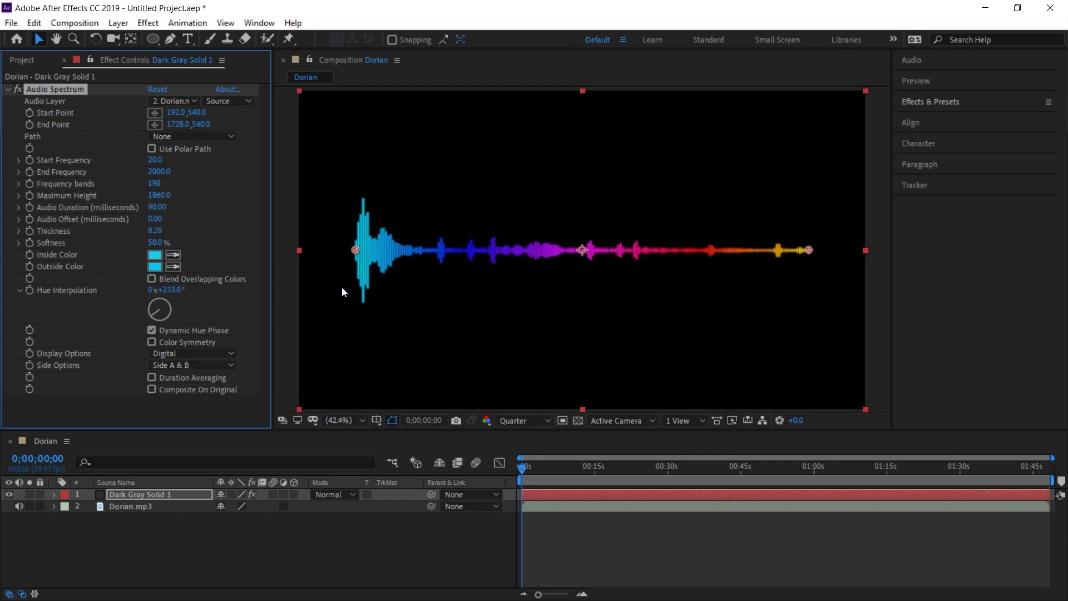
pyautogui.hotkey('ctrl', 'z')
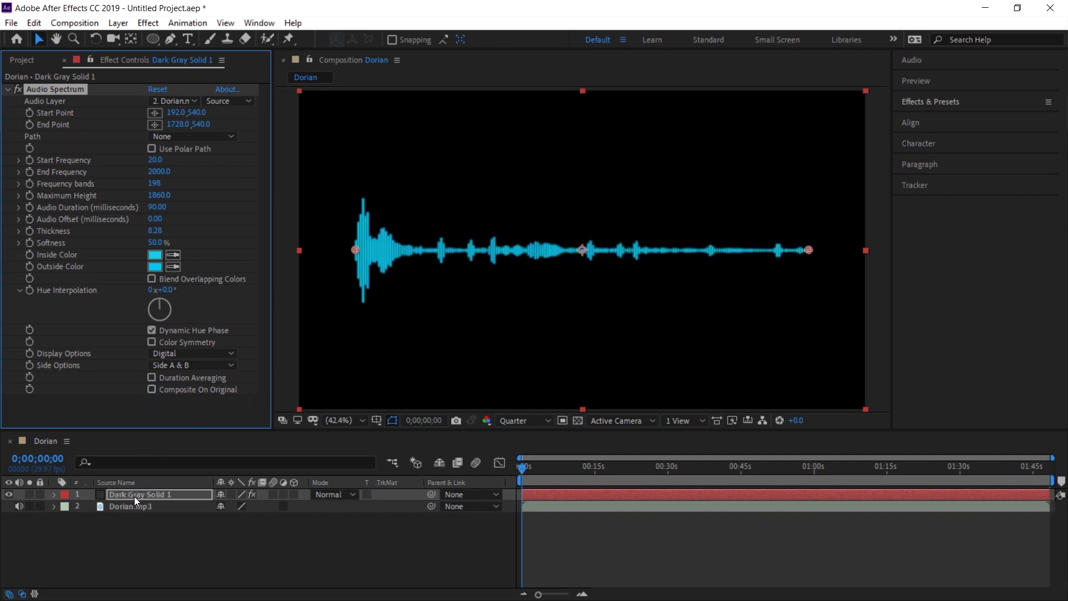
pyautogui.click(151, 390)
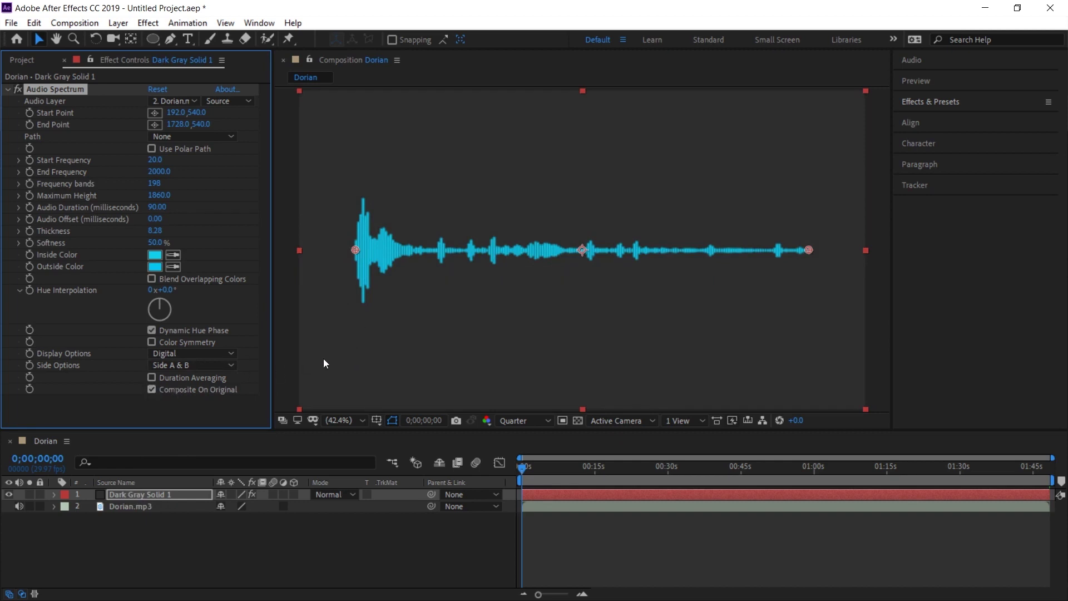
pyautogui.click(151, 390)
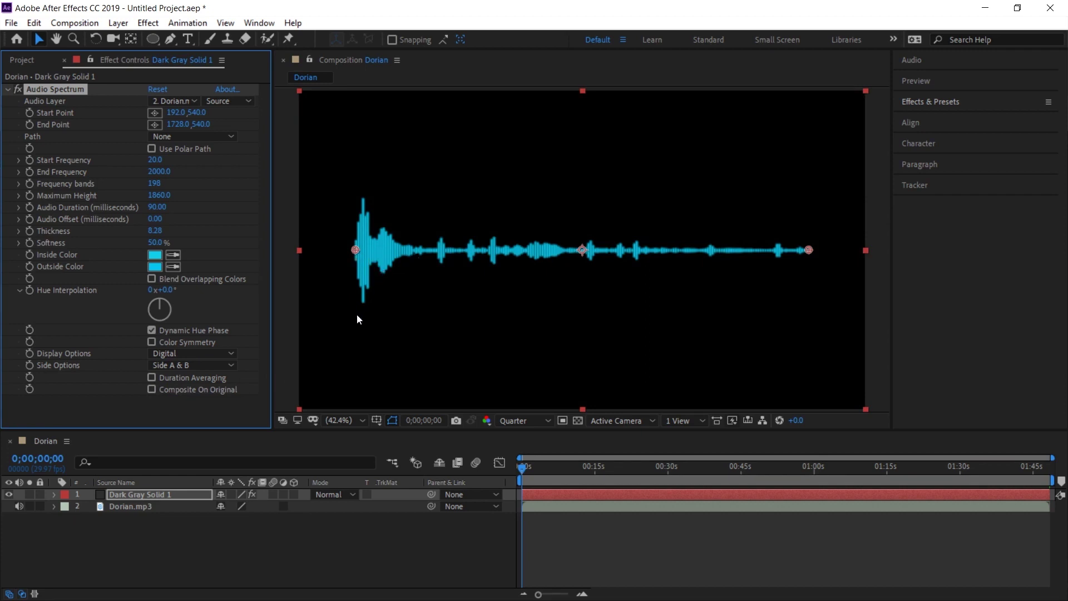
pyautogui.click(193, 353)
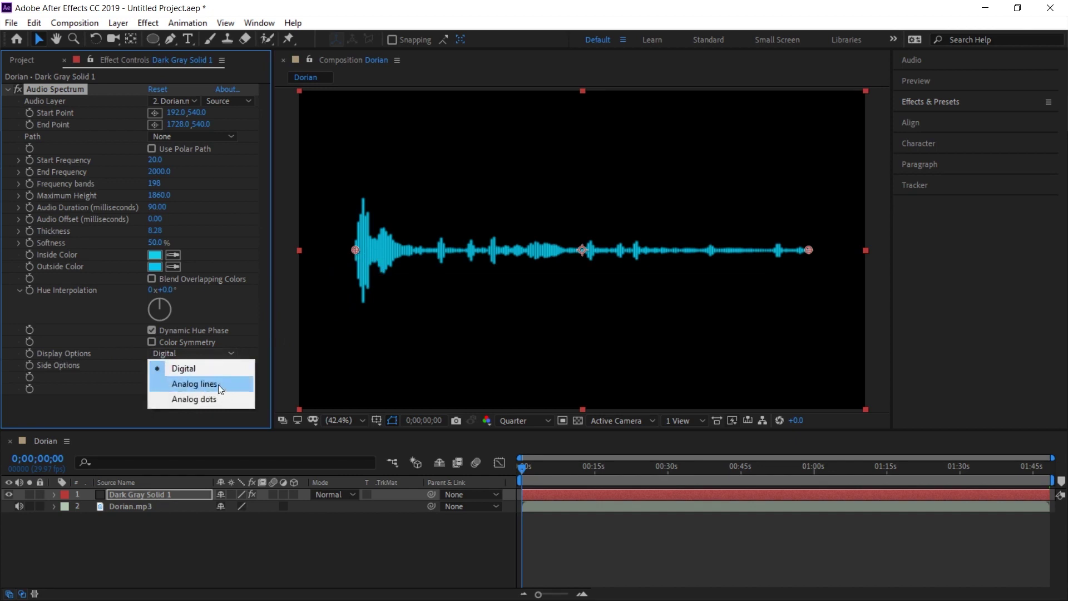
pyautogui.click(235, 383)
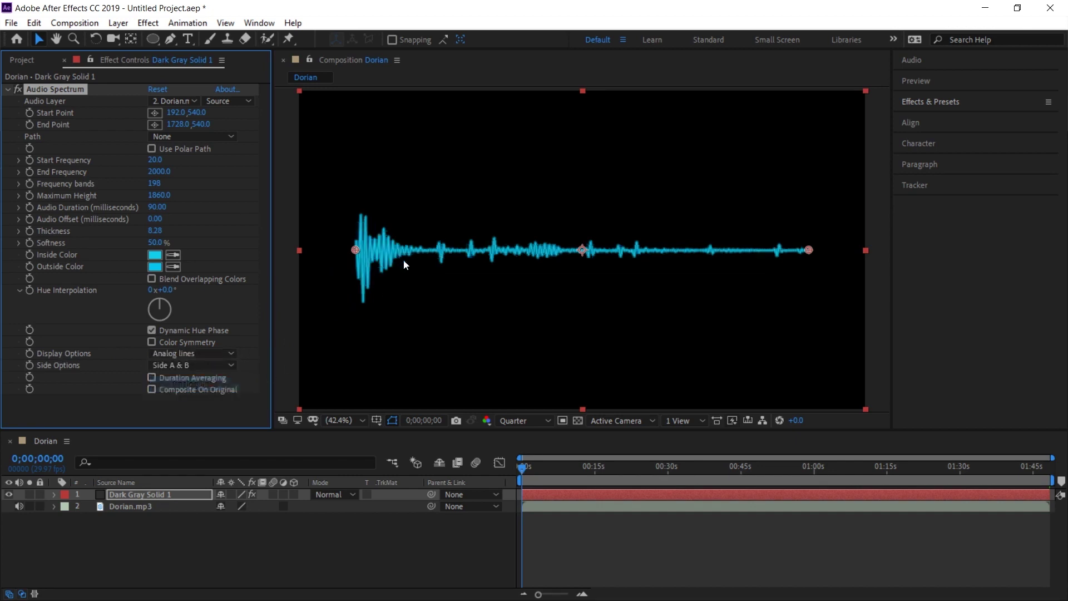
pyautogui.moveTo(529, 468)
pyautogui.mouseDown()
pyautogui.moveTo(541, 469)
pyautogui.moveTo(522, 469)
pyautogui.mouseUp()
pyautogui.click(206, 357)
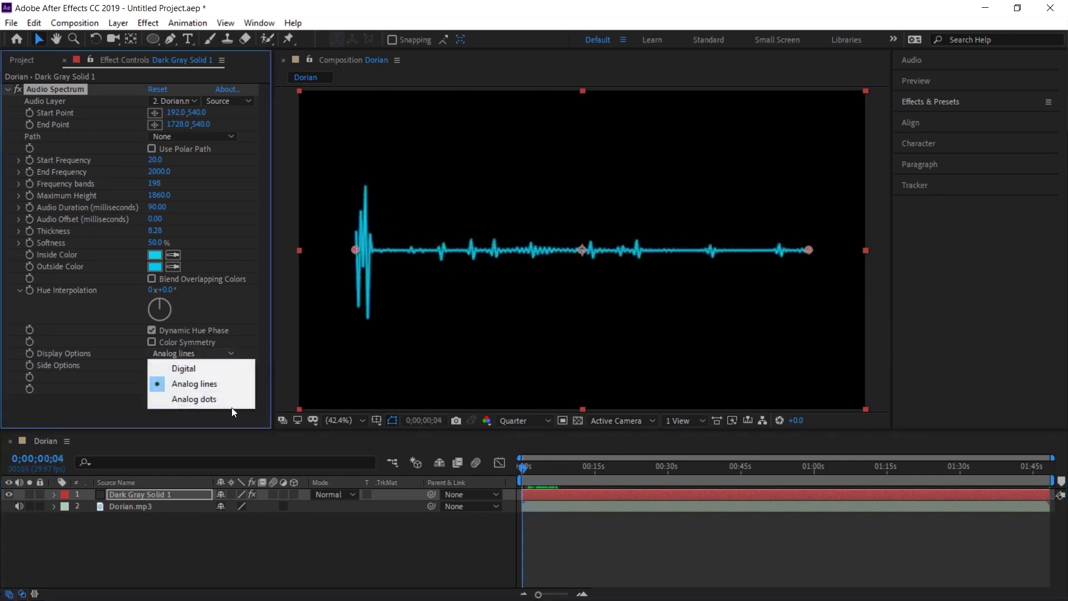
pyautogui.click(233, 399)
pyautogui.click(530, 468)
pyautogui.moveTo(530, 468)
pyautogui.mouseDown()
pyautogui.moveTo(580, 470)
pyautogui.moveTo(460, 466)
pyautogui.mouseUp()
pyautogui.click(225, 342)
pyautogui.click(188, 355)
pyautogui.click(201, 370)
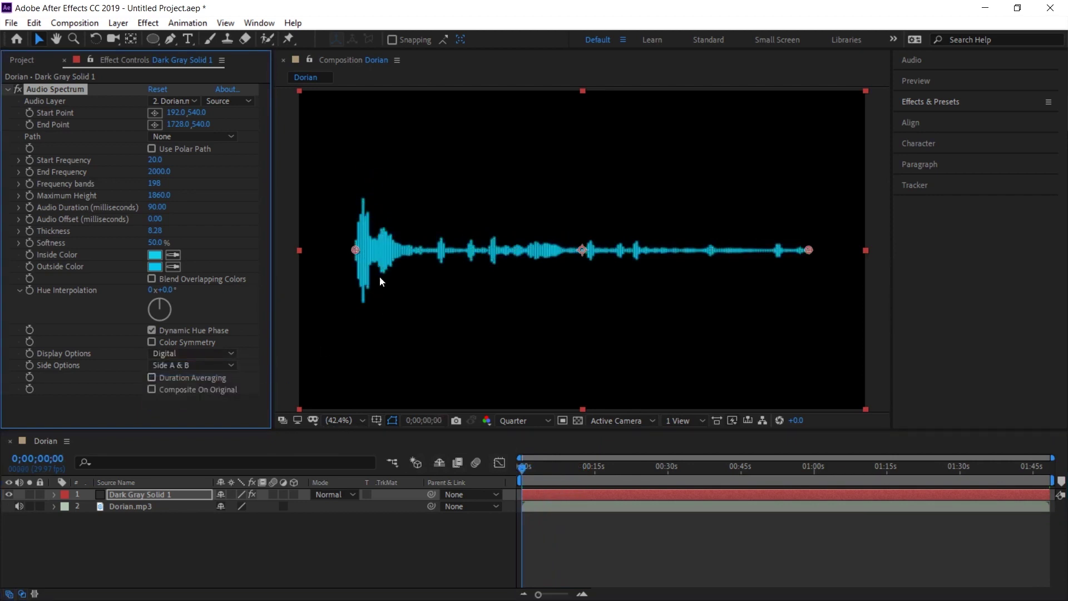
pyautogui.moveTo(355, 249)
pyautogui.mouseDown()
pyautogui.moveTo(522, 284)
pyautogui.moveTo(443, 117)
pyautogui.moveTo(373, 320)
pyautogui.moveTo(372, 203)
pyautogui.mouseUp()
pyautogui.hotkey('ctrl', 'z')
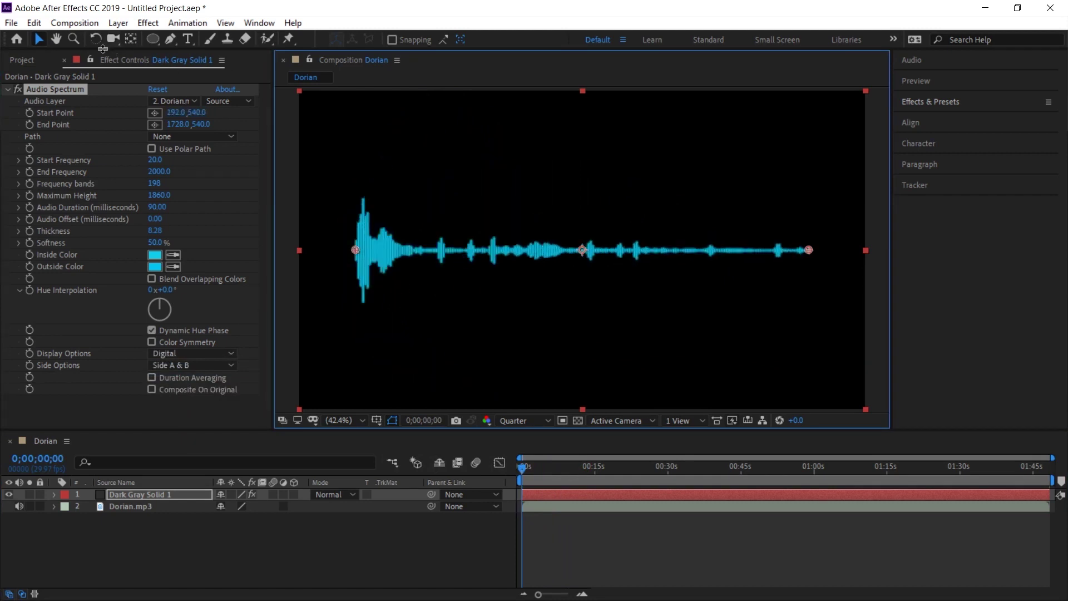
# - Draw a large circular Mask 1 on the solid with the Ellipse Tool, centred in the composition
pyautogui.click(153, 41)
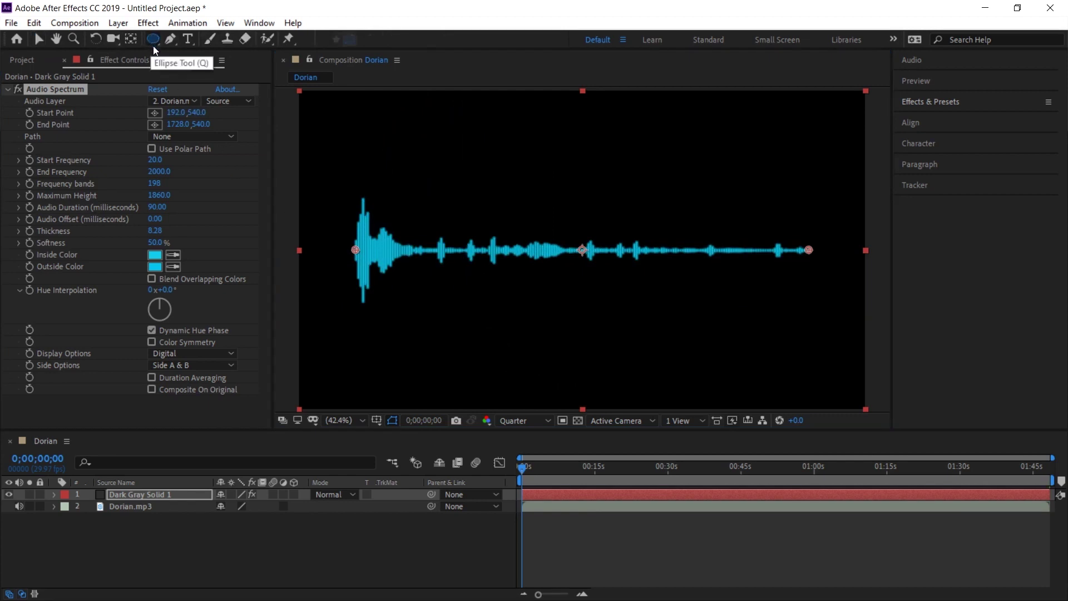
pyautogui.moveTo(580, 250); pyautogui.dragTo(619, 290)
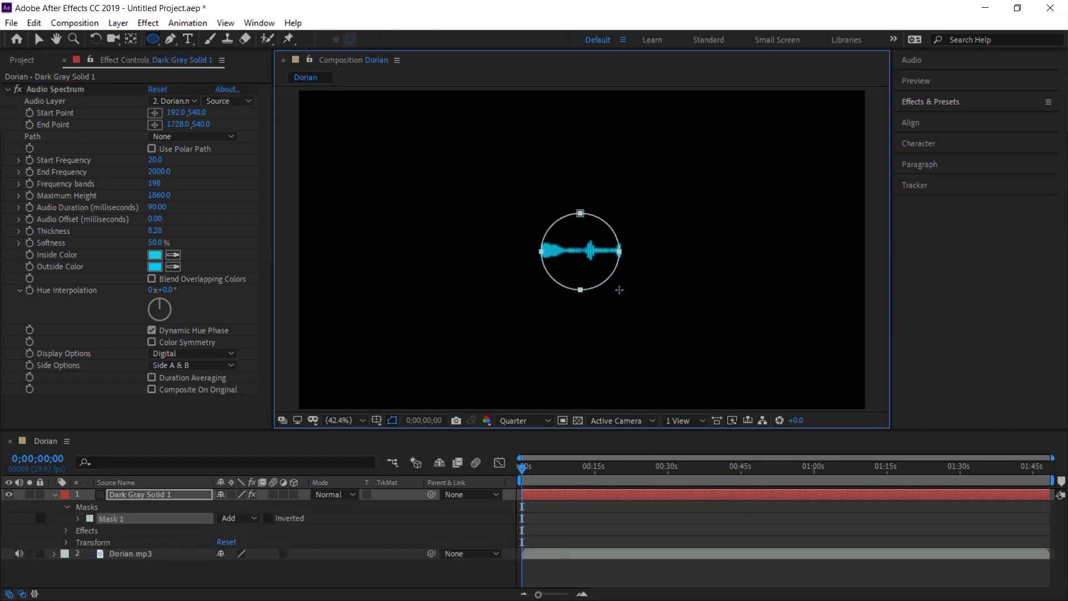
pyautogui.moveTo(619, 289)
pyautogui.mouseDown()
pyautogui.moveTo(642, 344)
pyautogui.moveTo(627, 341)
pyautogui.mouseUp()
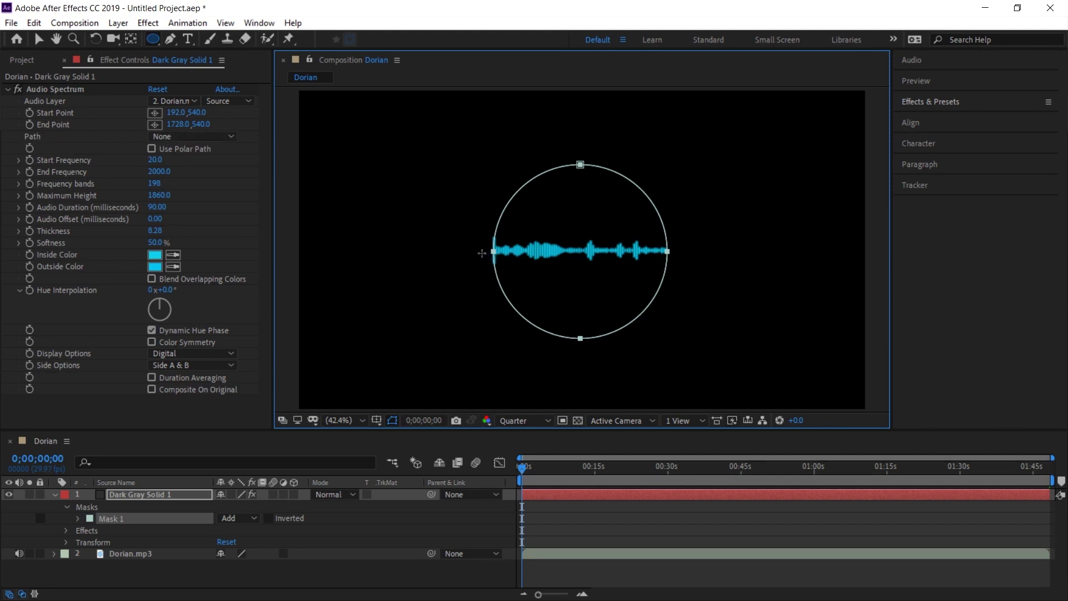
# - Set the Audio Spectrum Path to Mask 1 so the bars wrap around the circle
pyautogui.click(175, 139)
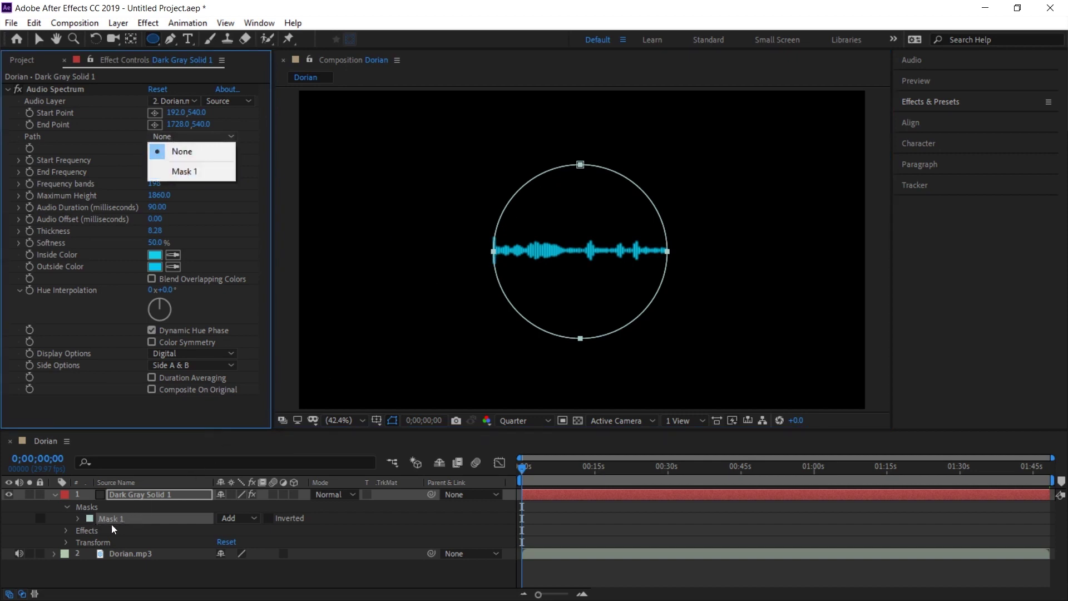
pyautogui.click(182, 173)
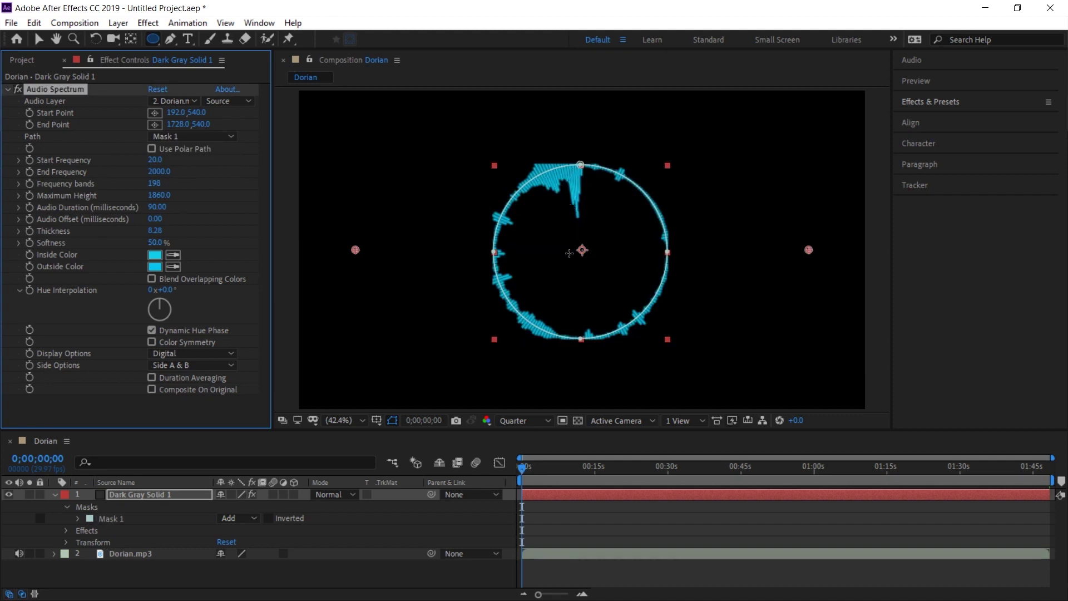
# - Set Mask 1's mode to None so the solid is unclipped, then scrub the song to preview the ring
pyautogui.click(239, 524)
pyautogui.click(246, 412)
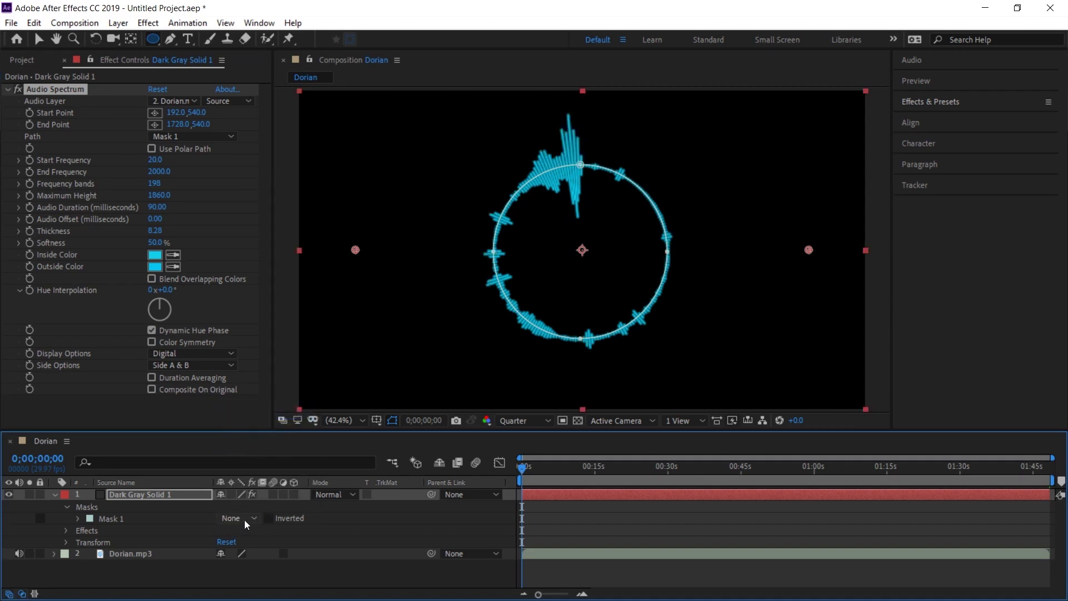
pyautogui.click(38, 38)
pyautogui.click(289, 288)
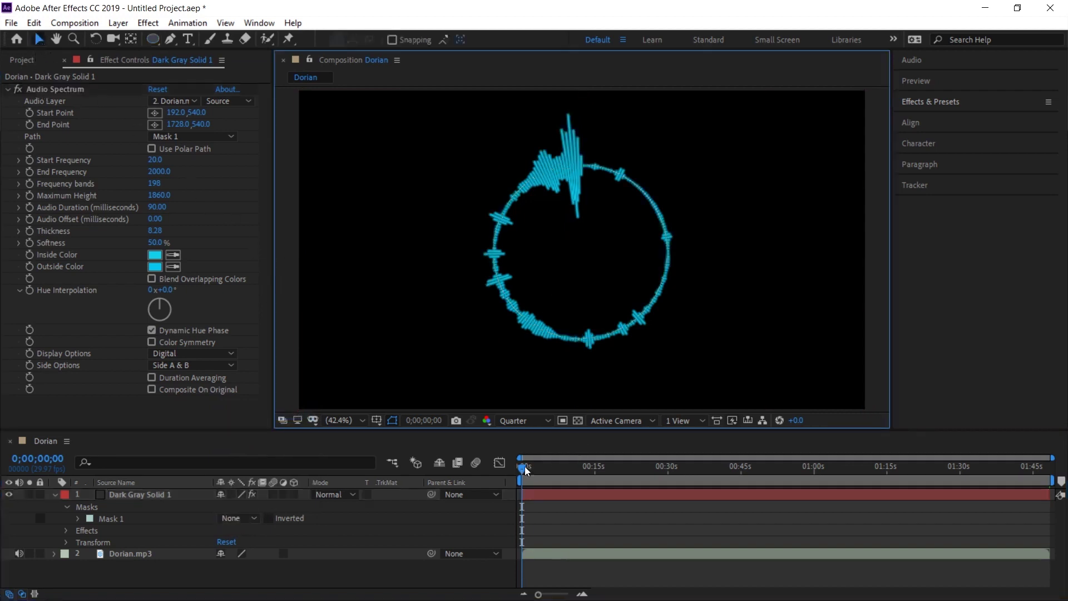
pyautogui.moveTo(525, 469)
pyautogui.mouseDown()
pyautogui.moveTo(558, 470)
pyautogui.moveTo(512, 469)
pyautogui.mouseUp()
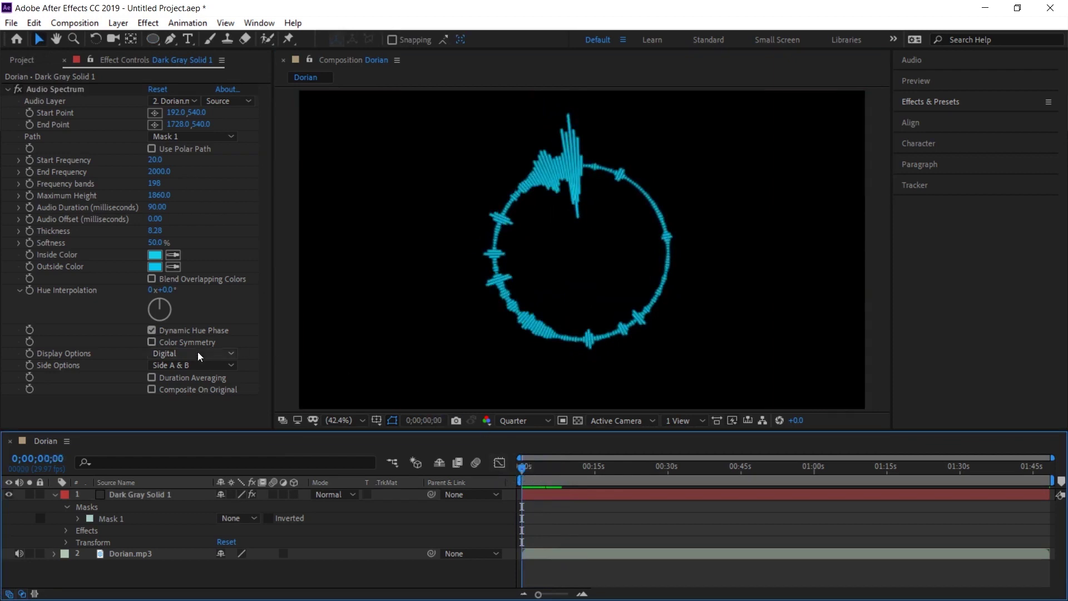
# - Switch Side Options from Side A & B to a single side and preview around eighteen seconds
pyautogui.click(199, 367)
pyautogui.click(201, 397)
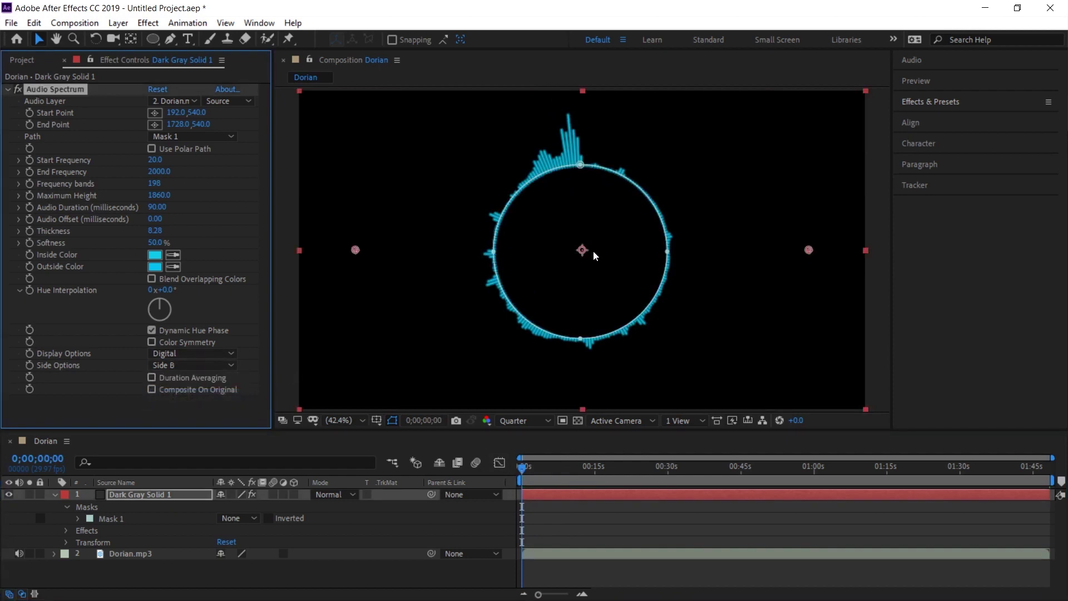
pyautogui.click(198, 365)
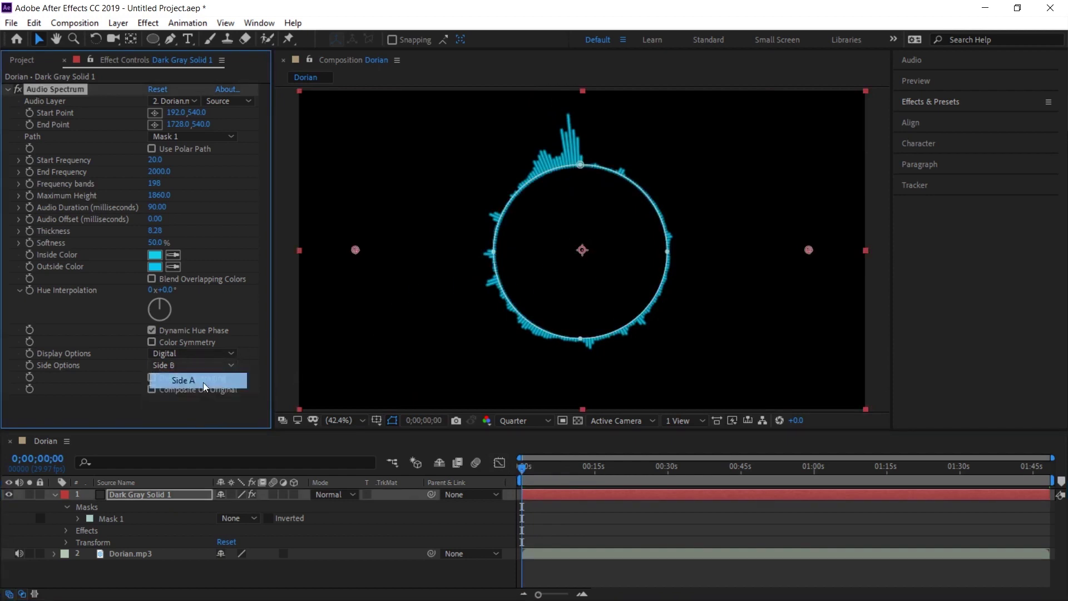
pyautogui.click(614, 468)
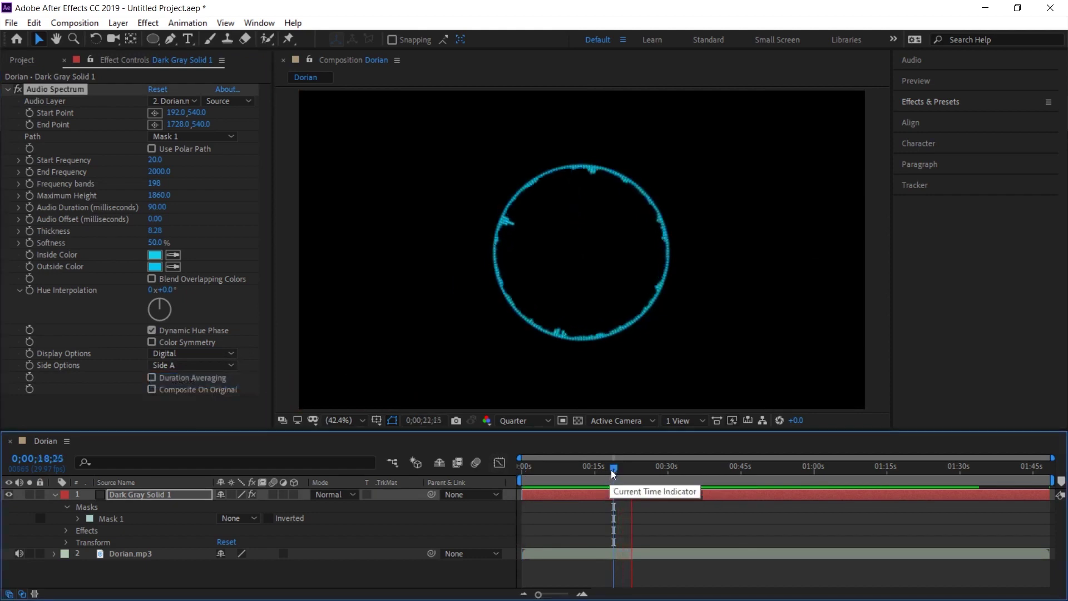
pyautogui.press('space')
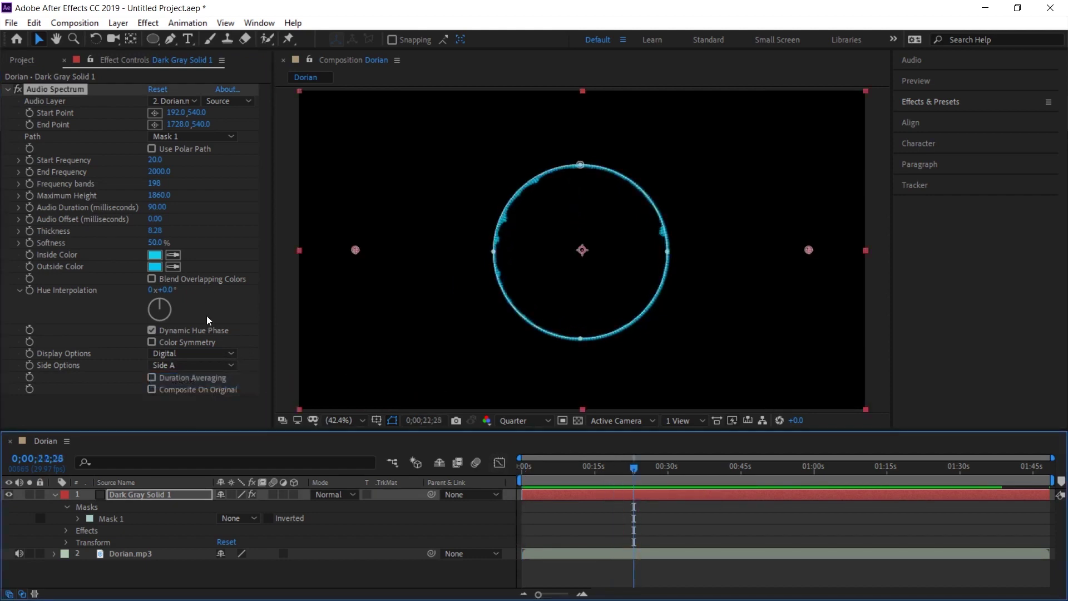
# - Settle Side Options on Side B so the bars rise outward from the circle
pyautogui.click(192, 365)
pyautogui.click(166, 392)
pyautogui.click(631, 468)
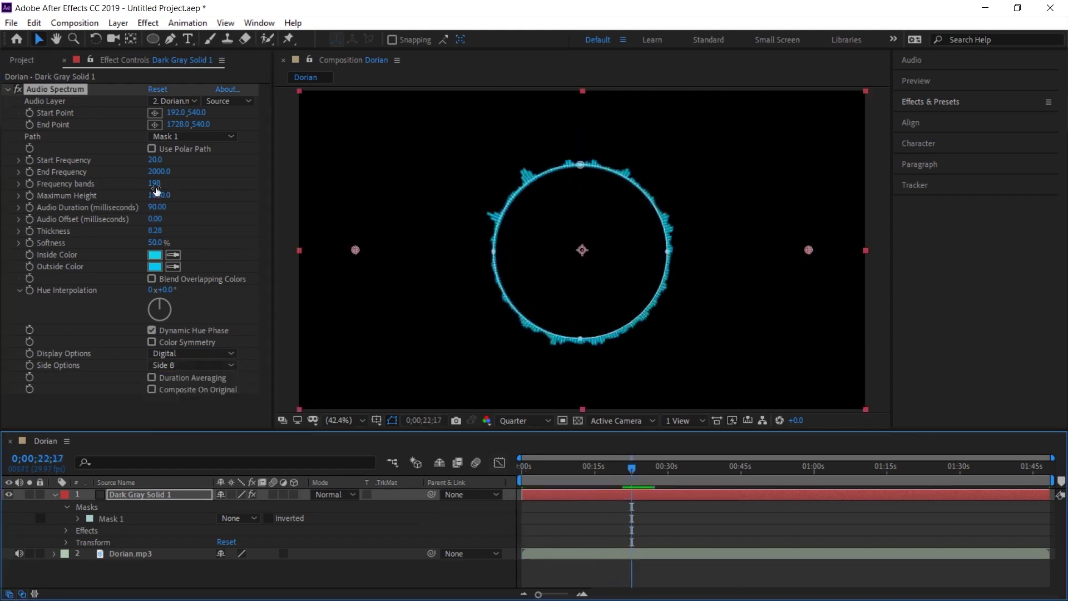